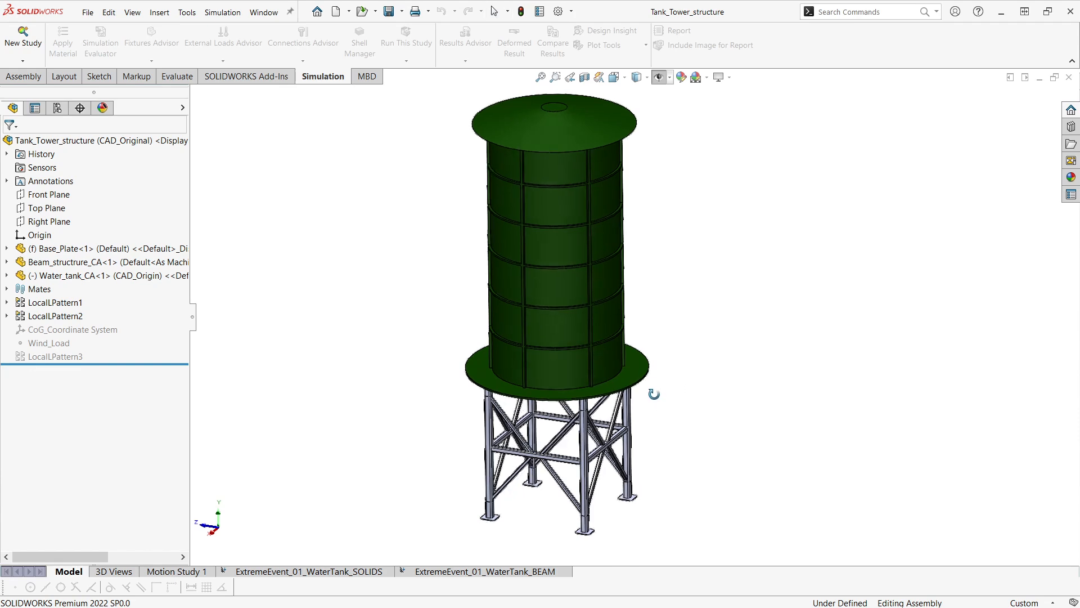
# Examine the water tank and its beam support legs from different angles.
pyautogui.moveTo(505, 220); pyautogui.dragTo(666, 388, button='middle')
pyautogui.scroll(1, 618, 423)
pyautogui.moveTo(624, 425); pyautogui.dragTo(710, 472, button='middle')
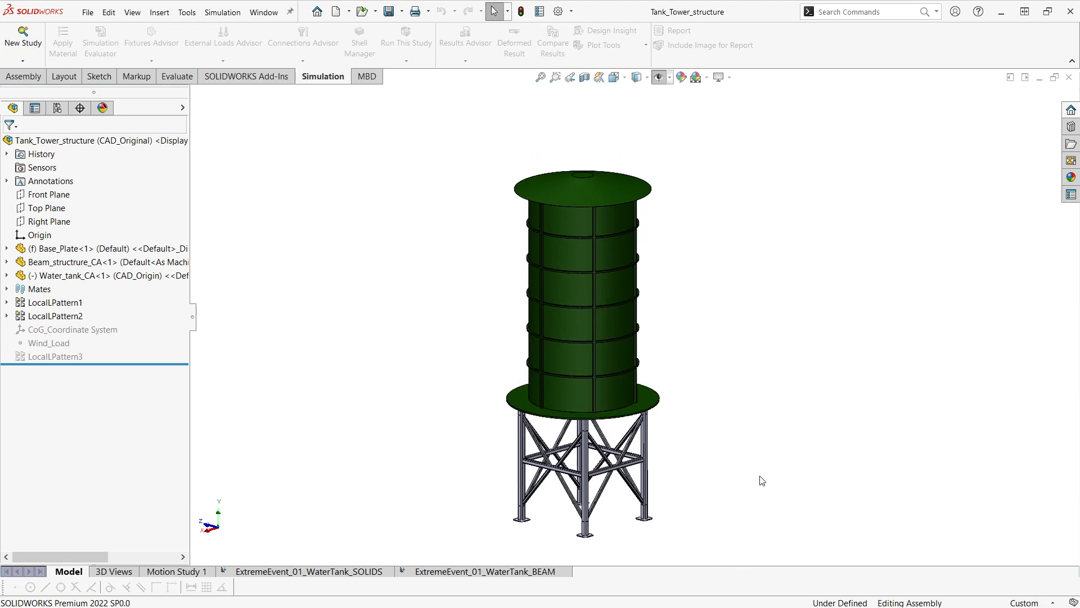
pyautogui.moveTo(762, 482); pyautogui.dragTo(757, 452, button='middle')
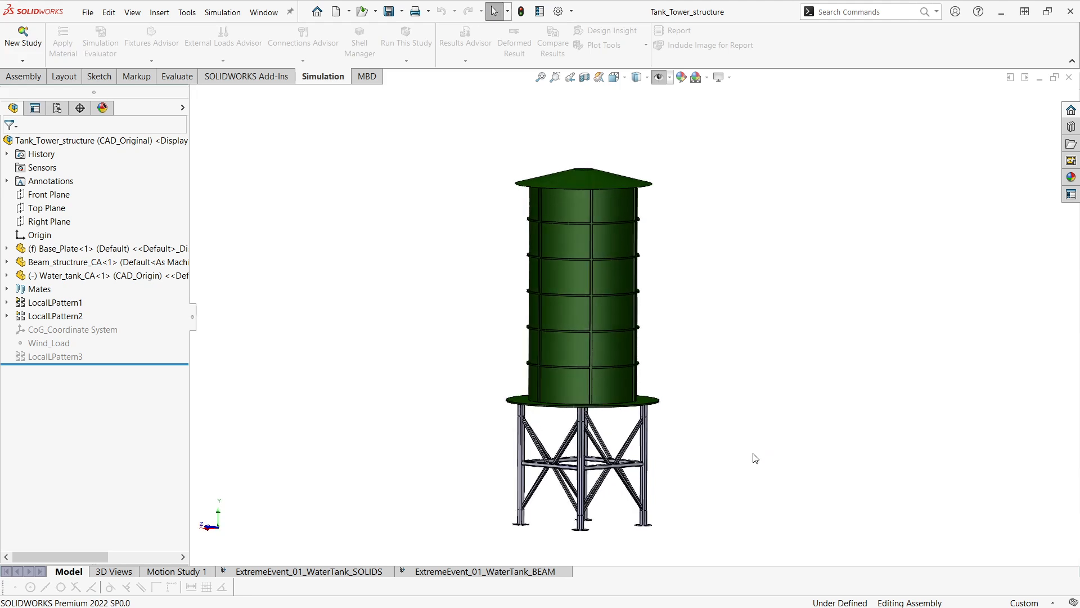
pyautogui.moveTo(696, 417); pyautogui.dragTo(659, 398, button='middle')
pyautogui.keyDown('ctrl'); pyautogui.moveTo(643, 297); pyautogui.dragTo(661, 312, button='middle'); pyautogui.keyUp('ctrl')
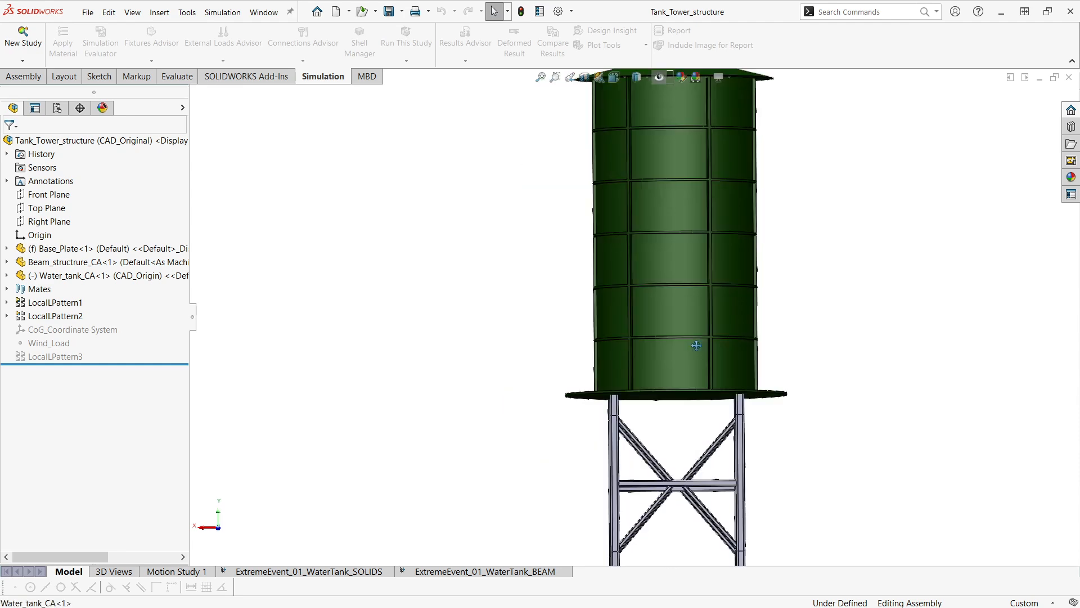
pyautogui.moveTo(697, 342); pyautogui.dragTo(703, 341, button='middle')
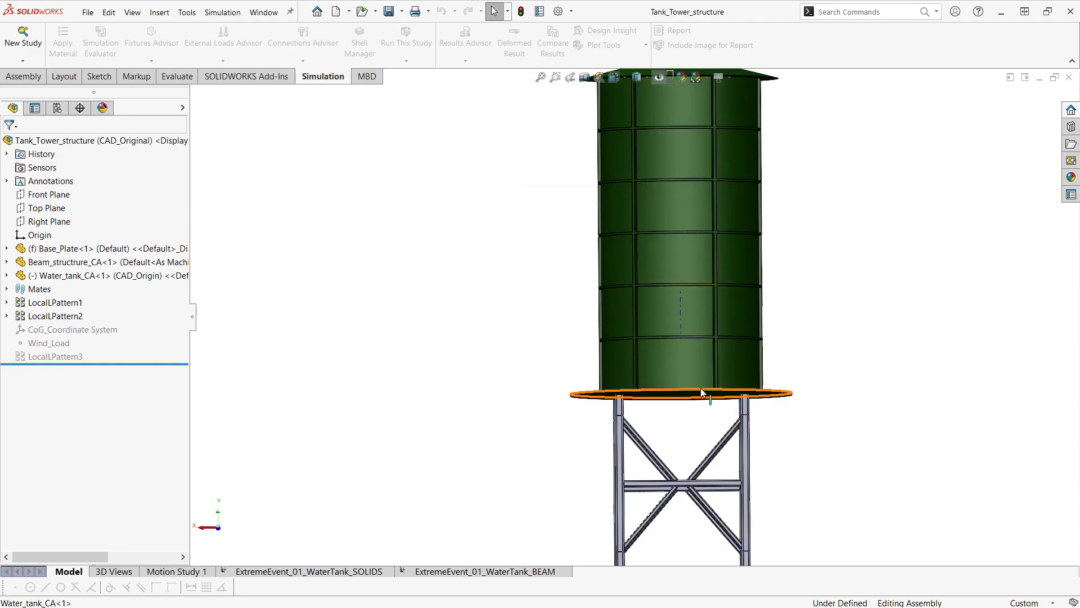
pyautogui.scroll(-1, 700, 388)
pyautogui.keyDown('ctrl'); pyautogui.moveTo(697, 445); pyautogui.dragTo(658, 453, button='middle'); pyautogui.keyUp('ctrl')
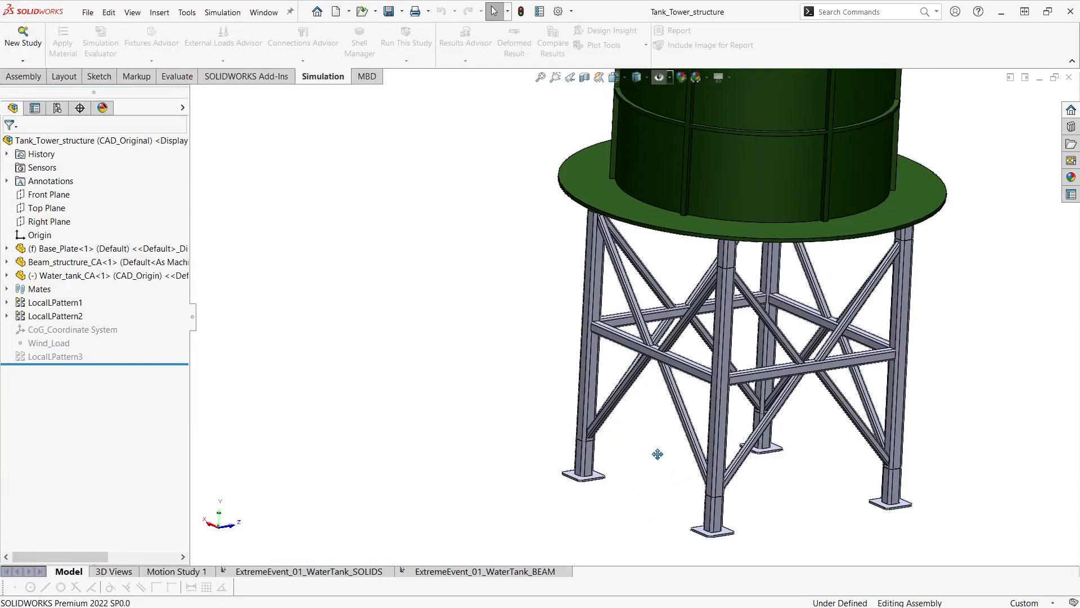
pyautogui.scroll(-2, 704, 437)
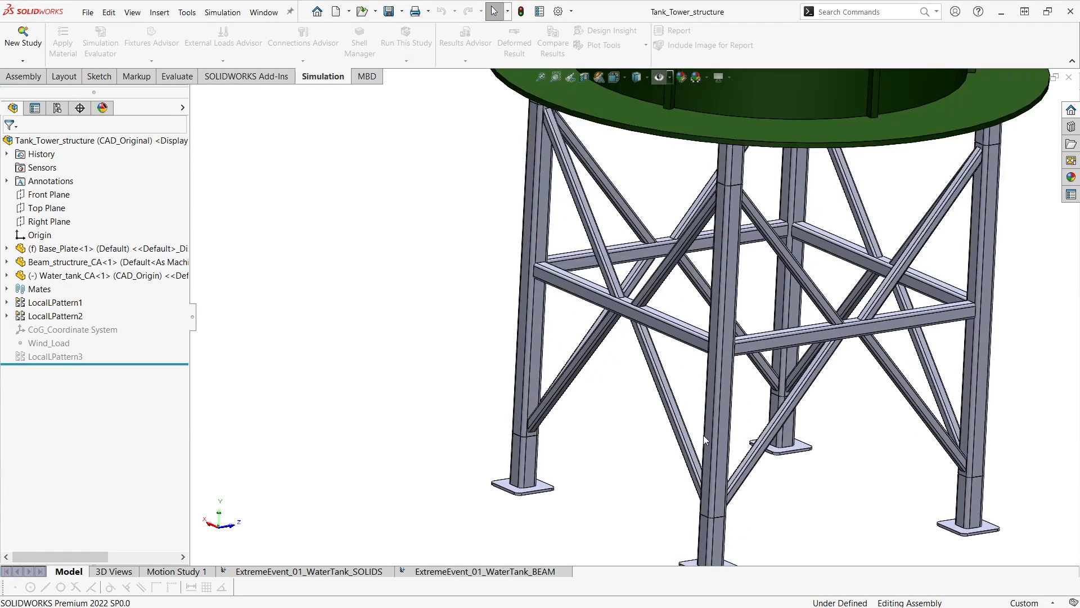
pyautogui.keyDown('ctrl'); pyautogui.moveTo(764, 499); pyautogui.dragTo(752, 472, button='middle'); pyautogui.keyUp('ctrl')
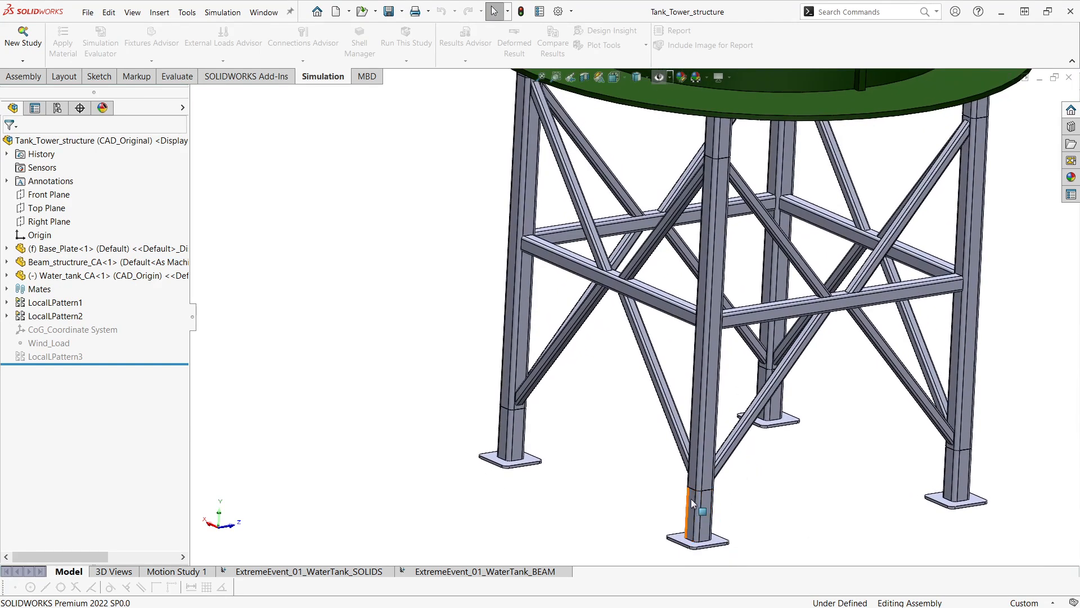
pyautogui.moveTo(687, 498); pyautogui.dragTo(624, 484, button='middle')
# Zoom out and orbit to review the whole tank tower assembly.
pyautogui.scroll(1, 675, 385)
pyautogui.scroll(1, 664, 428)
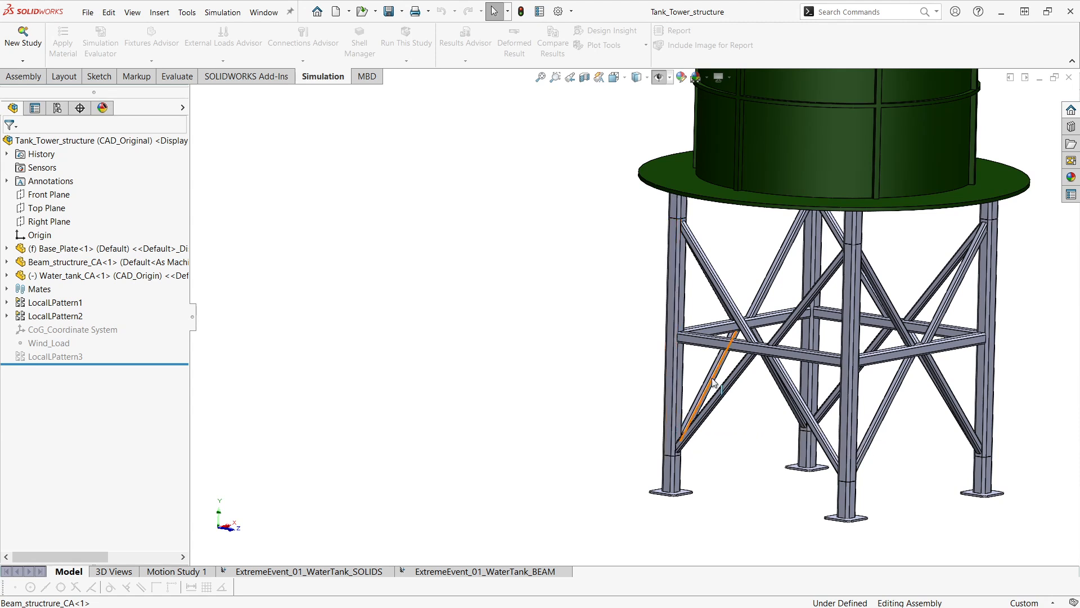
pyautogui.scroll(3, 698, 441)
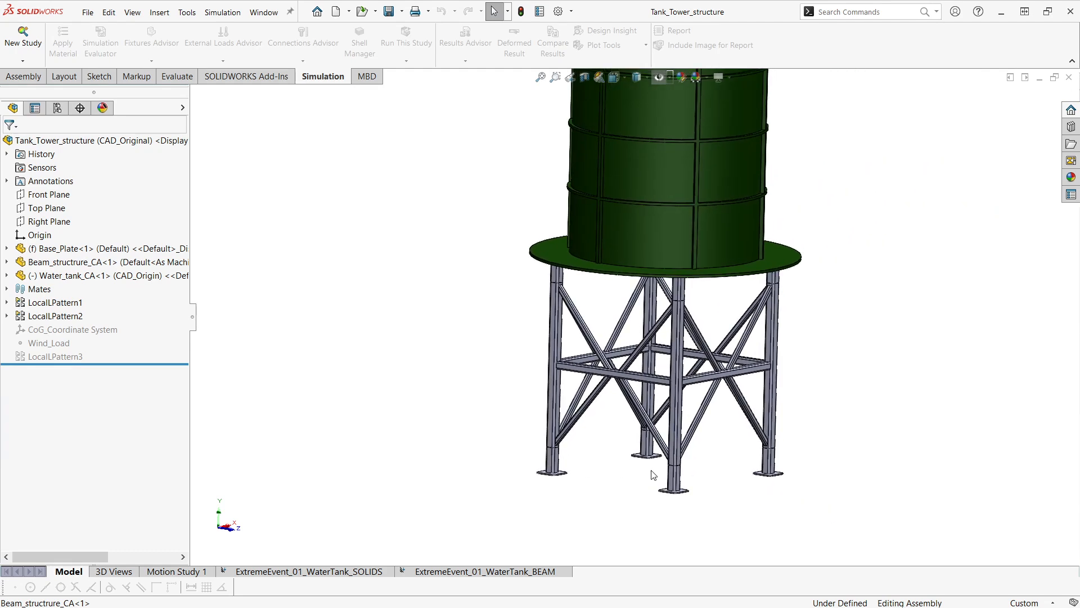
pyautogui.scroll(1, 641, 455)
pyautogui.scroll(1, 773, 442)
pyautogui.scroll(1, 779, 450)
pyautogui.moveTo(802, 444); pyautogui.dragTo(735, 436, button='middle')
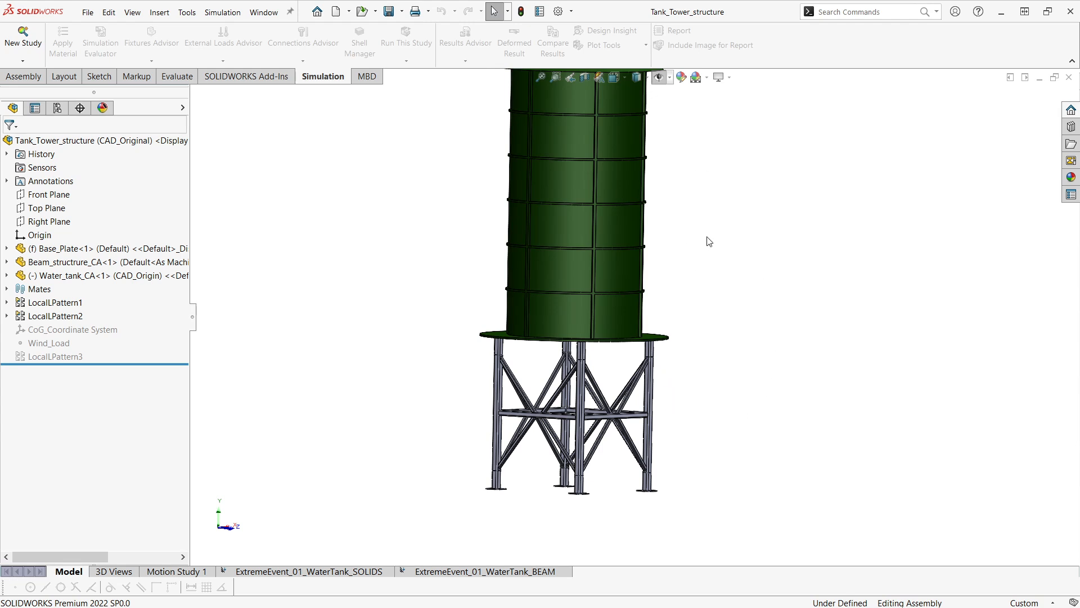
pyautogui.keyDown('ctrl'); pyautogui.moveTo(690, 365); pyautogui.dragTo(718, 357, button='middle'); pyautogui.keyUp('ctrl')
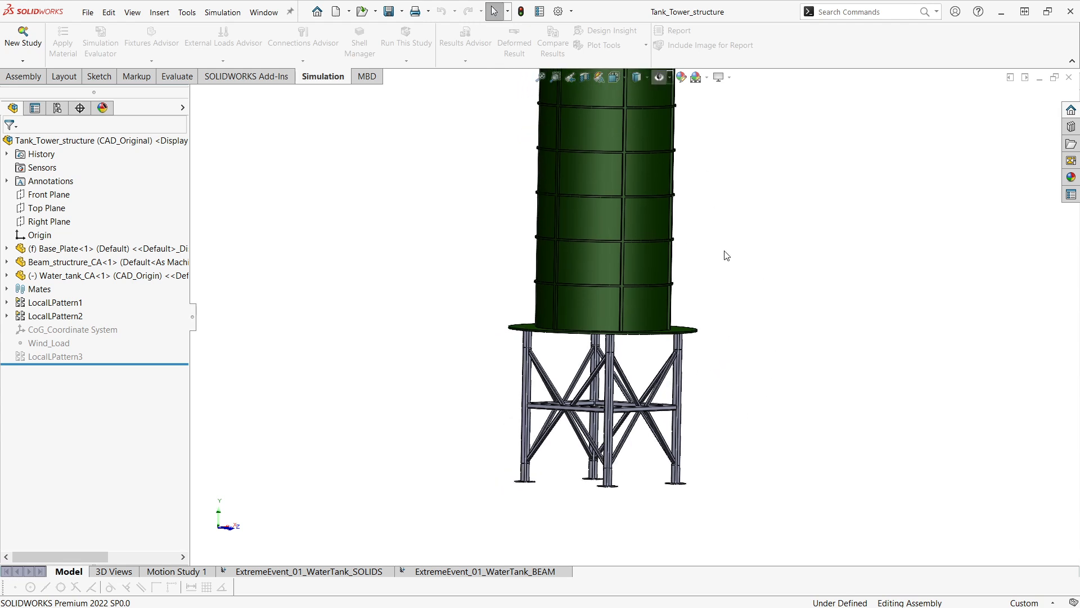
pyautogui.scroll(2, 472, 296)
pyautogui.scroll(1, 633, 304)
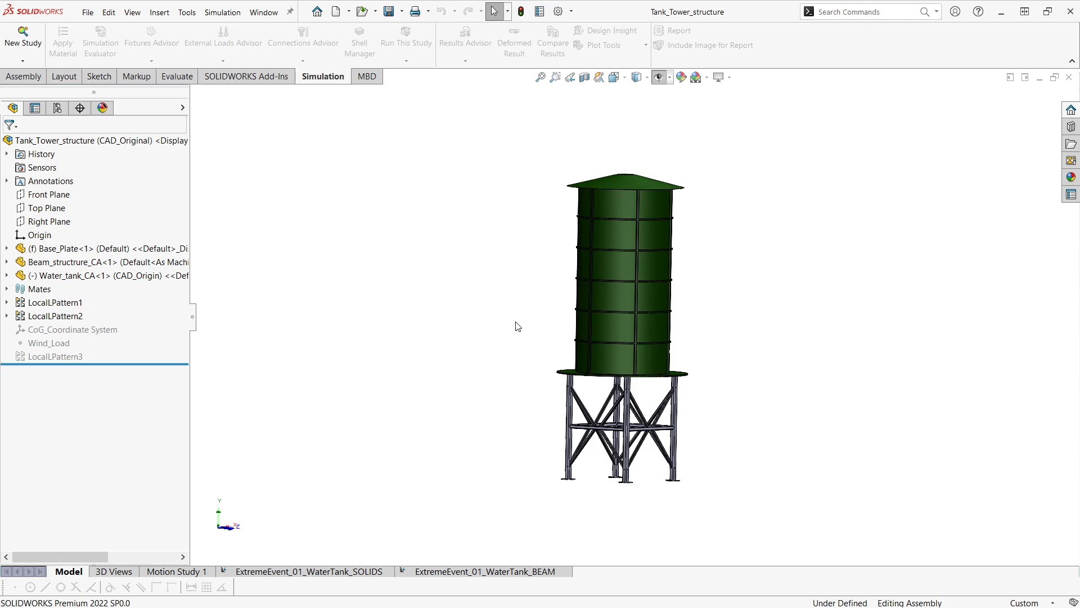
pyautogui.moveTo(503, 338); pyautogui.dragTo(530, 362, button='middle')
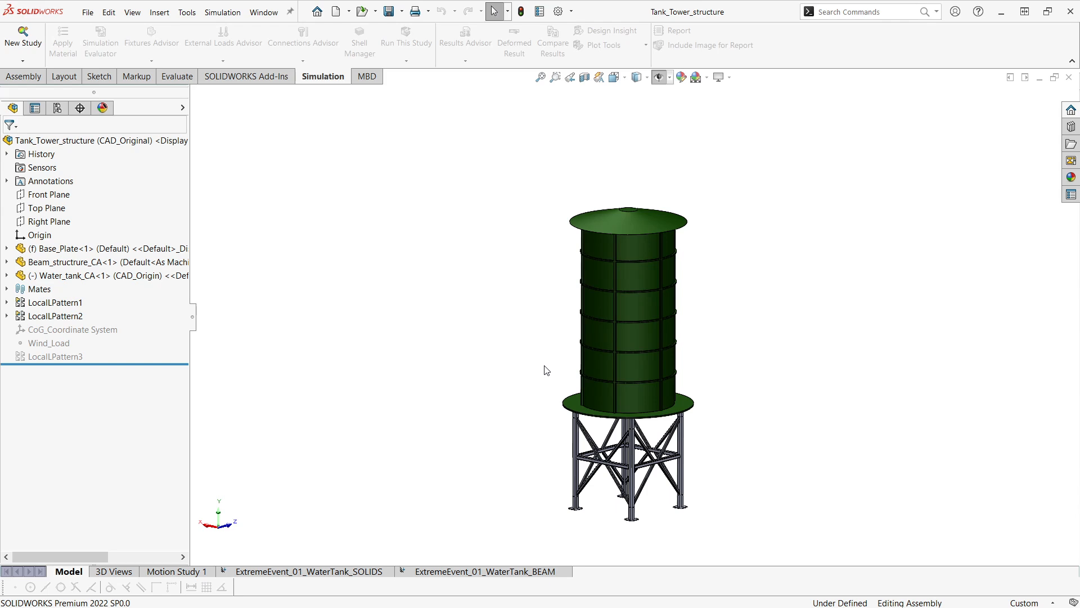
# Switch to the ExtremeEvent_01_WaterTank_SOLIDS study and orbit to inspect its loads and coordinate system.
pyautogui.click(245, 572)
pyautogui.keyDown('ctrl'); pyautogui.moveTo(368, 320); pyautogui.dragTo(433, 375, button='middle'); pyautogui.keyUp('ctrl')
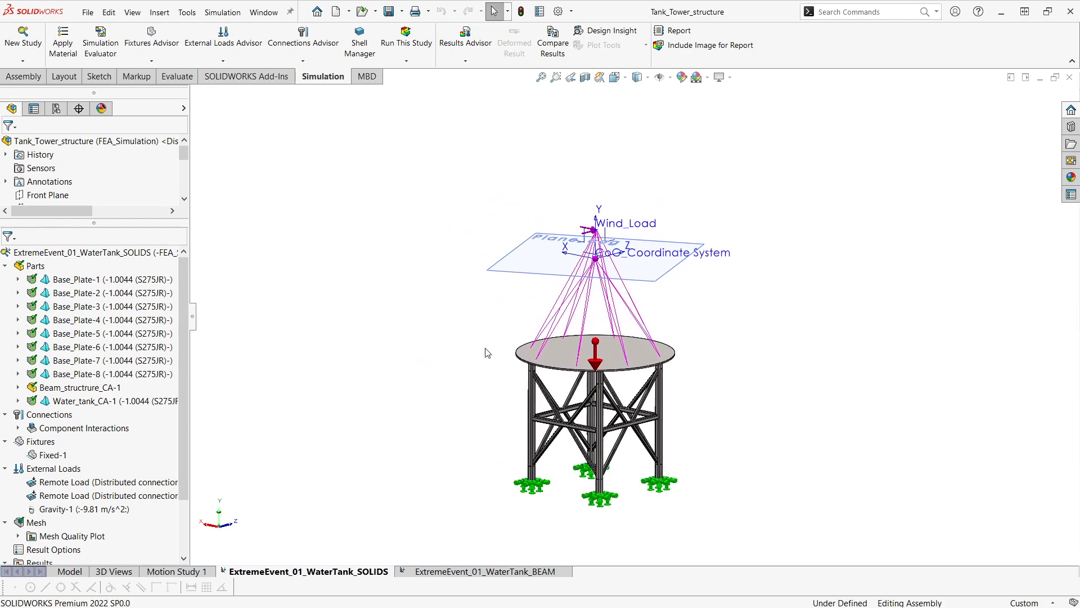
pyautogui.moveTo(485, 349); pyautogui.dragTo(478, 306, button='middle')
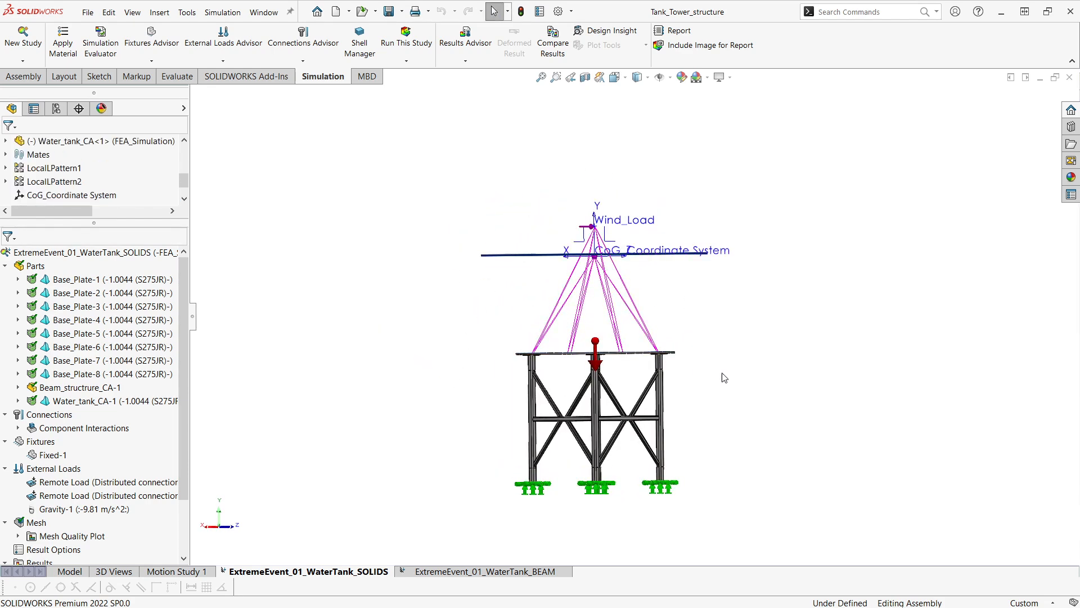
pyautogui.moveTo(728, 369); pyautogui.dragTo(752, 377, button='middle')
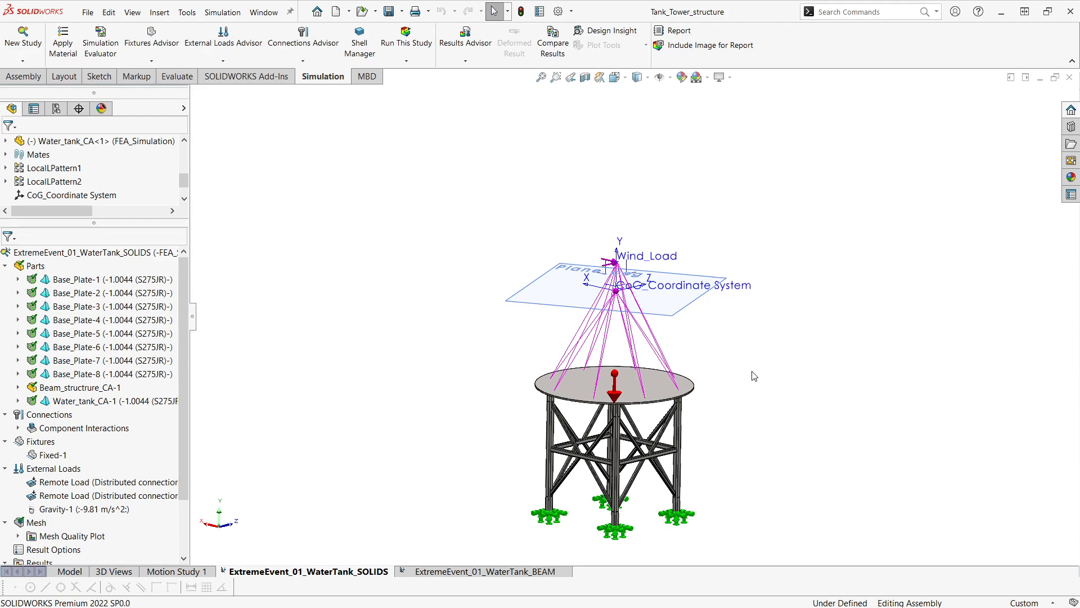
pyautogui.moveTo(742, 396); pyautogui.dragTo(763, 335, button='middle')
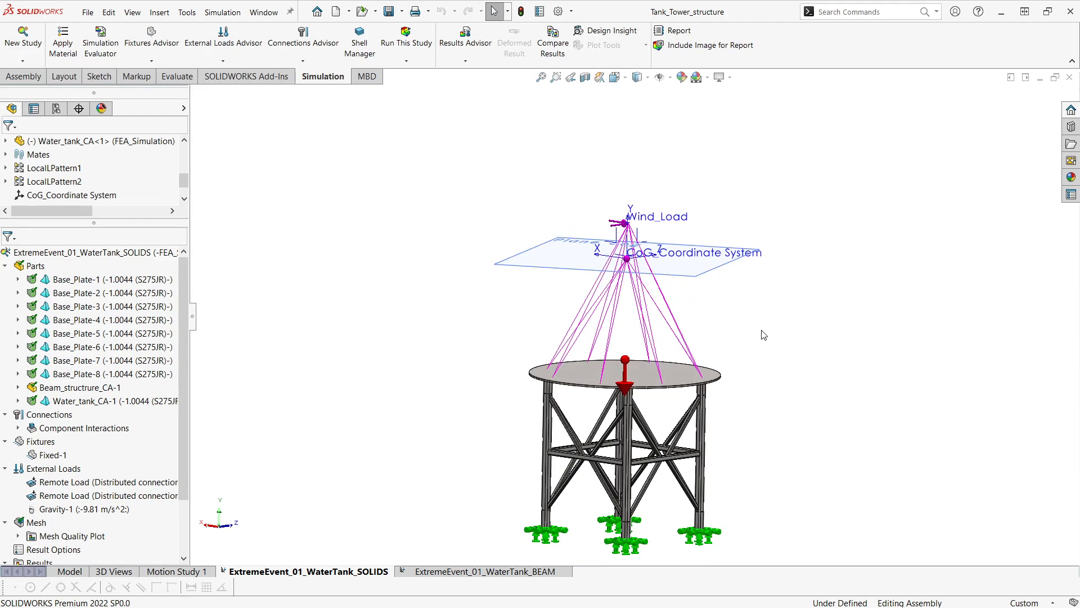
pyautogui.keyDown('ctrl'); pyautogui.moveTo(739, 349); pyautogui.dragTo(752, 343, button='middle'); pyautogui.keyUp('ctrl')
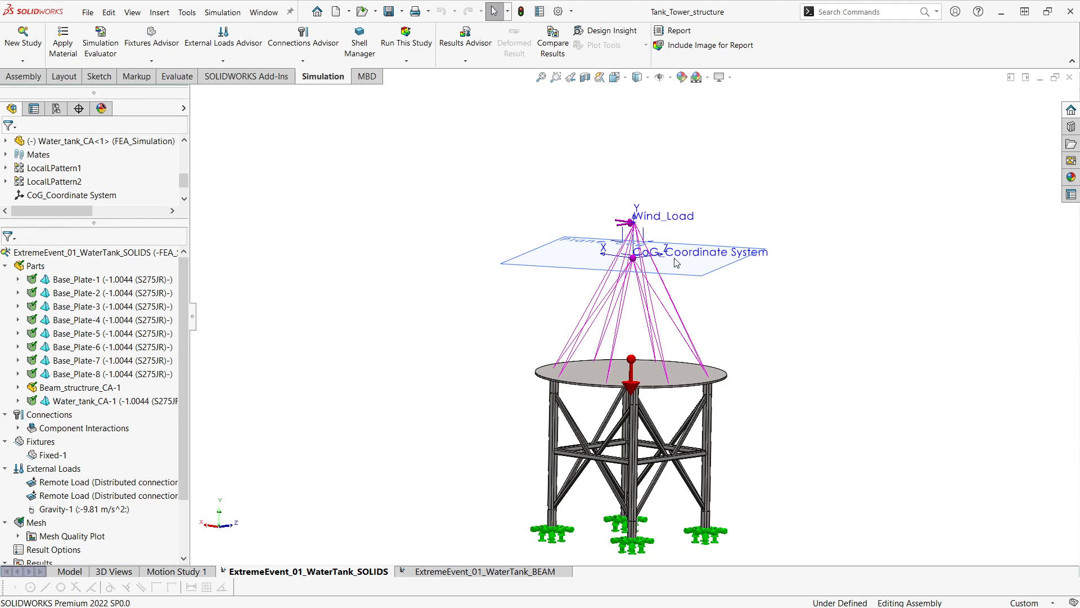
# Zoom in on the tower legs to examine the fixtures on the base plates.
pyautogui.moveTo(689, 184); pyautogui.dragTo(772, 289, button='middle')
pyautogui.scroll(-1, 697, 226)
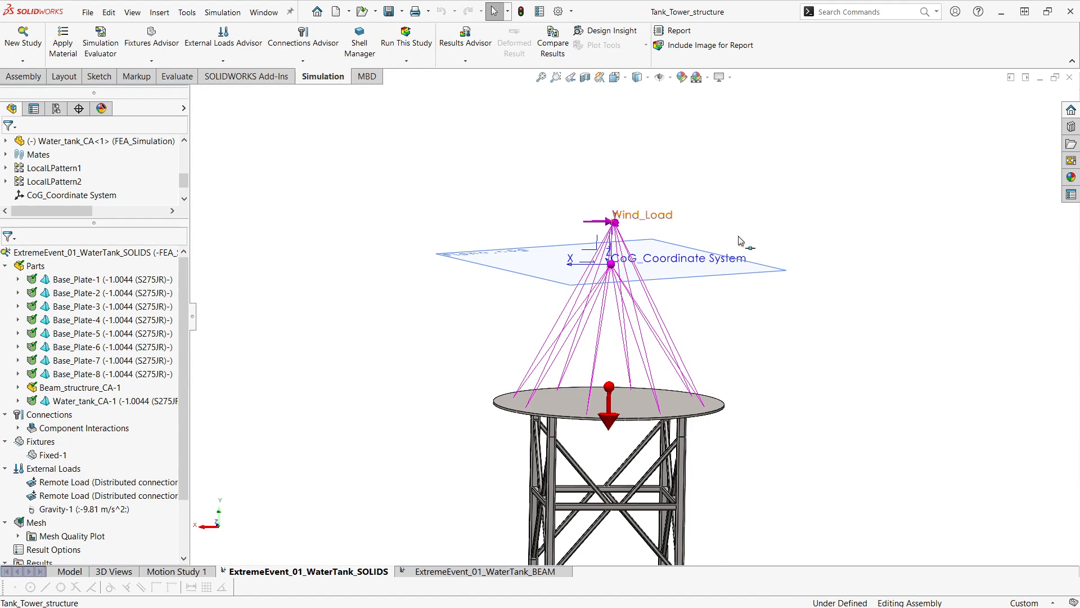
pyautogui.moveTo(541, 220); pyautogui.dragTo(613, 361, button='middle')
pyautogui.click(615, 381)
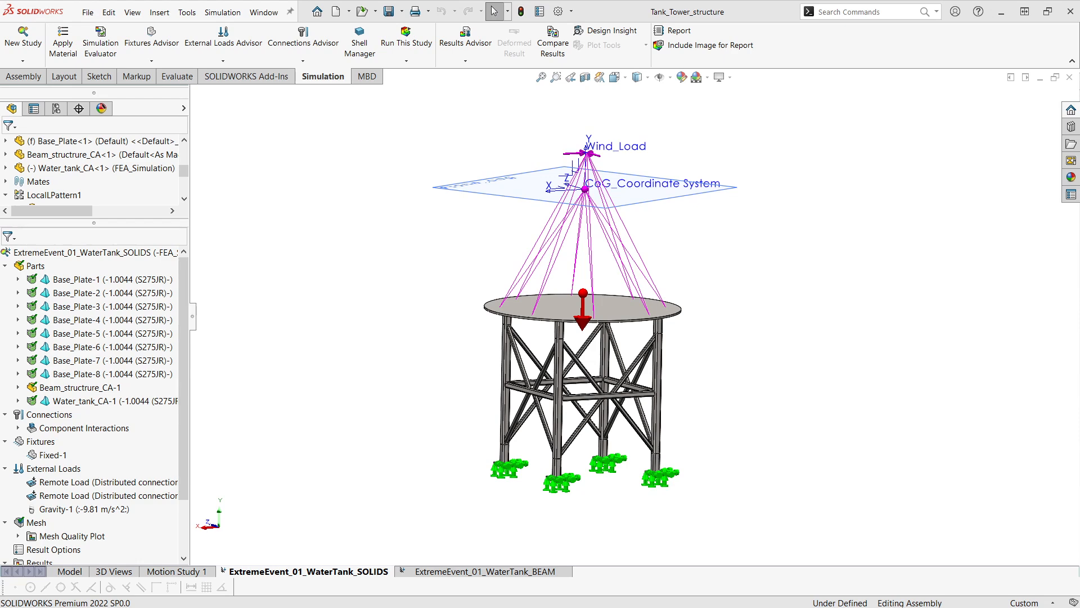
pyautogui.scroll(-2, 650, 516)
pyautogui.moveTo(699, 508); pyautogui.dragTo(663, 453, button='middle')
pyautogui.scroll(-5, 619, 433)
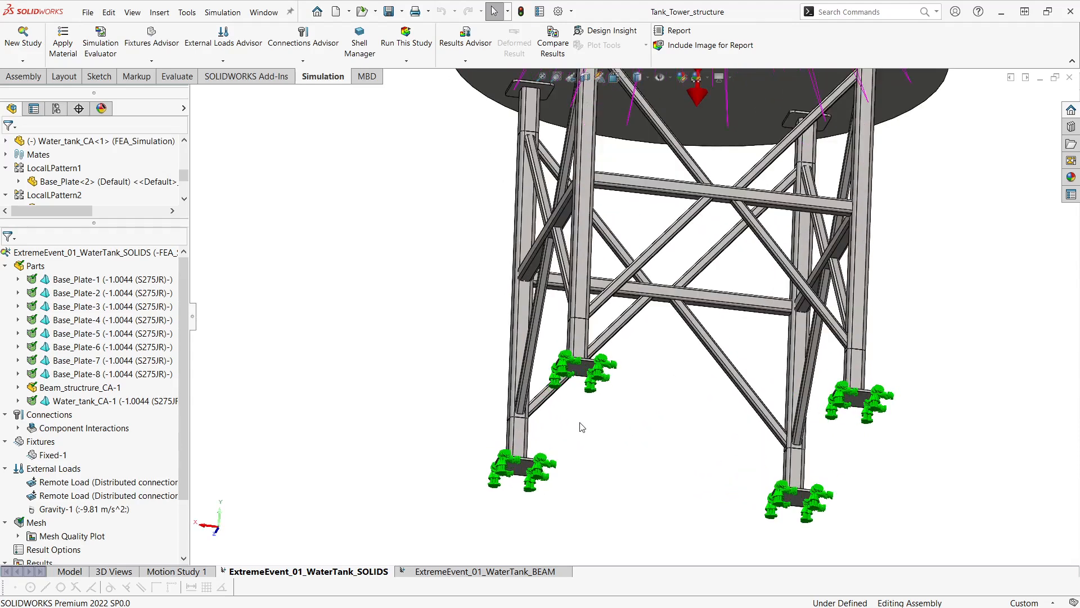
pyautogui.scroll(-3, 582, 428)
pyautogui.scroll(-2, 638, 380)
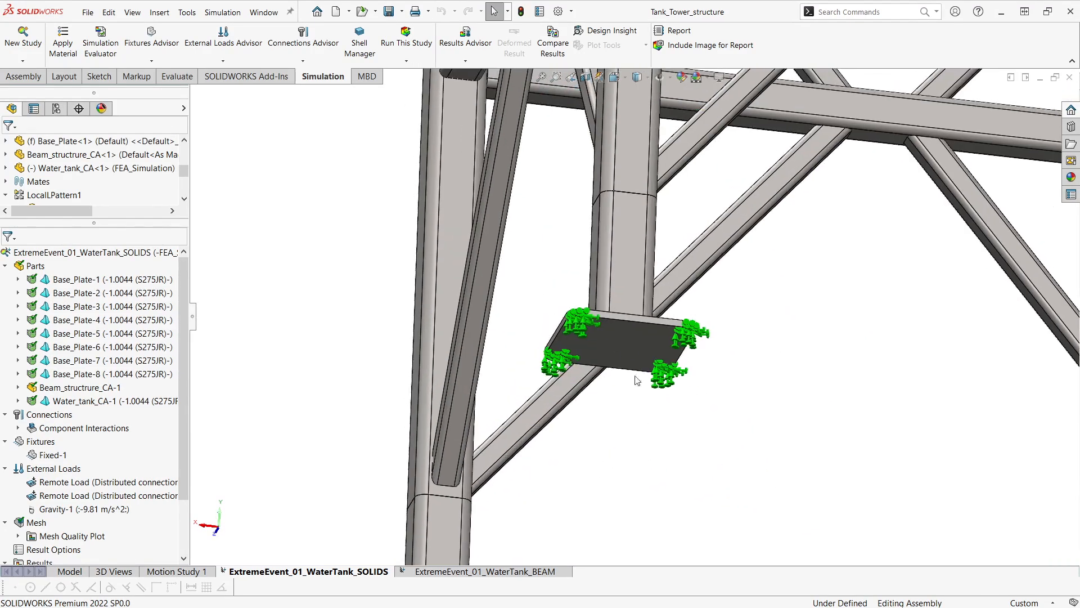
# Inspect a fixed base plate closely, then review the whole loaded structure again.
pyautogui.keyDown('ctrl'); pyautogui.moveTo(630, 342); pyautogui.dragTo(656, 488, button='middle'); pyautogui.keyUp('ctrl')
pyautogui.scroll(1, 639, 443)
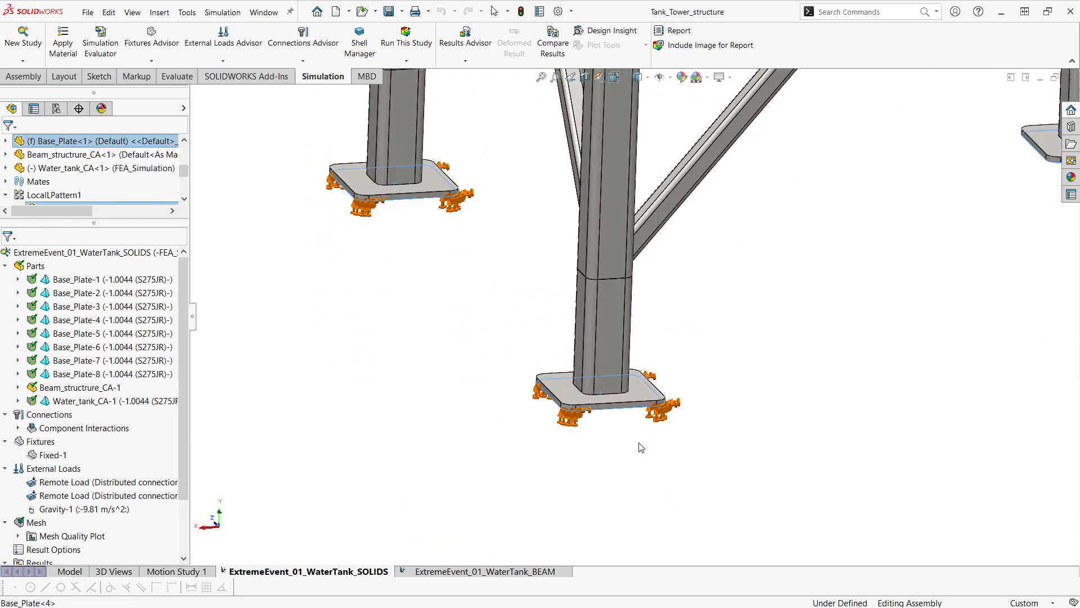
pyautogui.click(657, 434)
pyautogui.scroll(3, 608, 450)
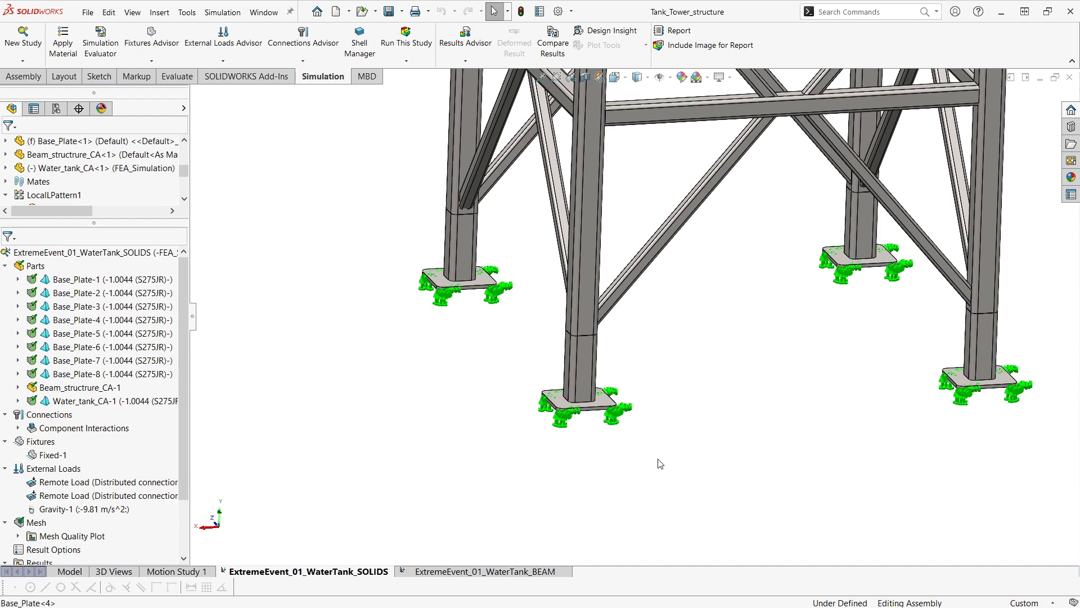
pyautogui.scroll(5, 625, 487)
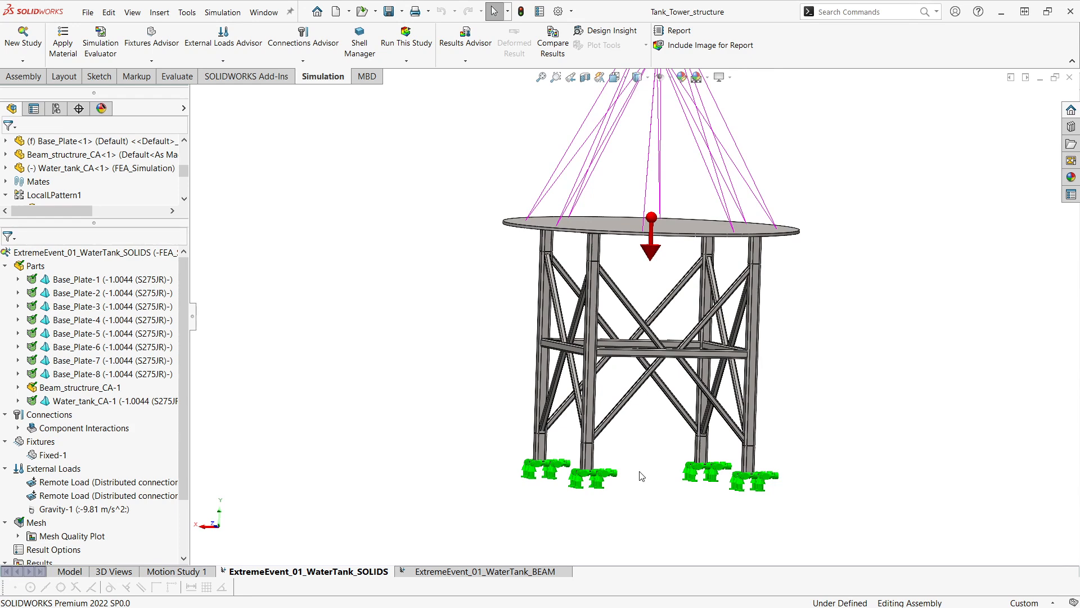
pyautogui.scroll(3, 642, 477)
pyautogui.scroll(3, 634, 499)
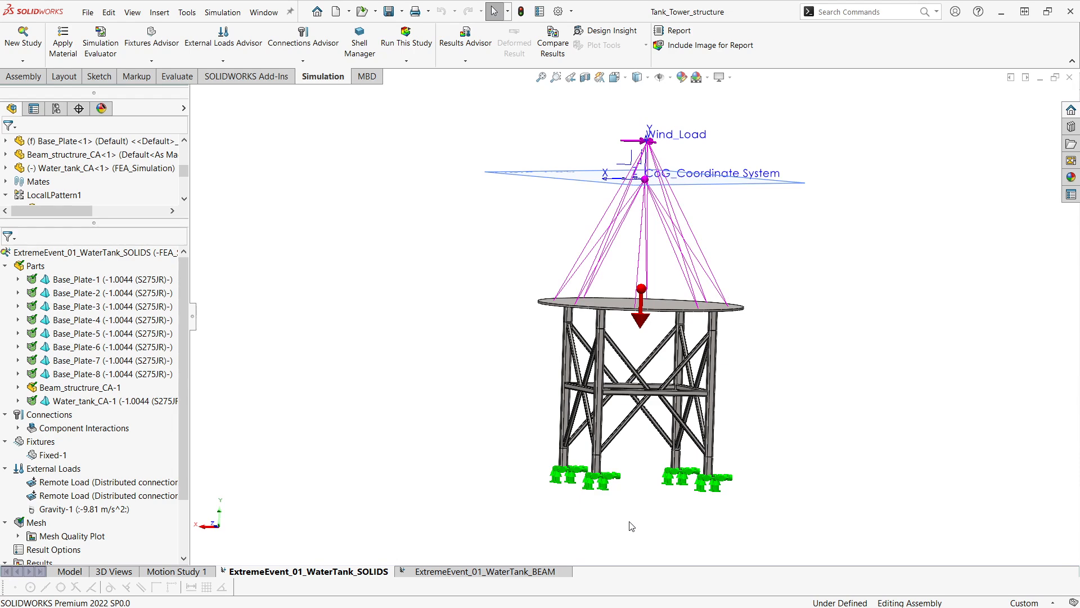
pyautogui.moveTo(869, 380); pyautogui.dragTo(835, 422, button='middle')
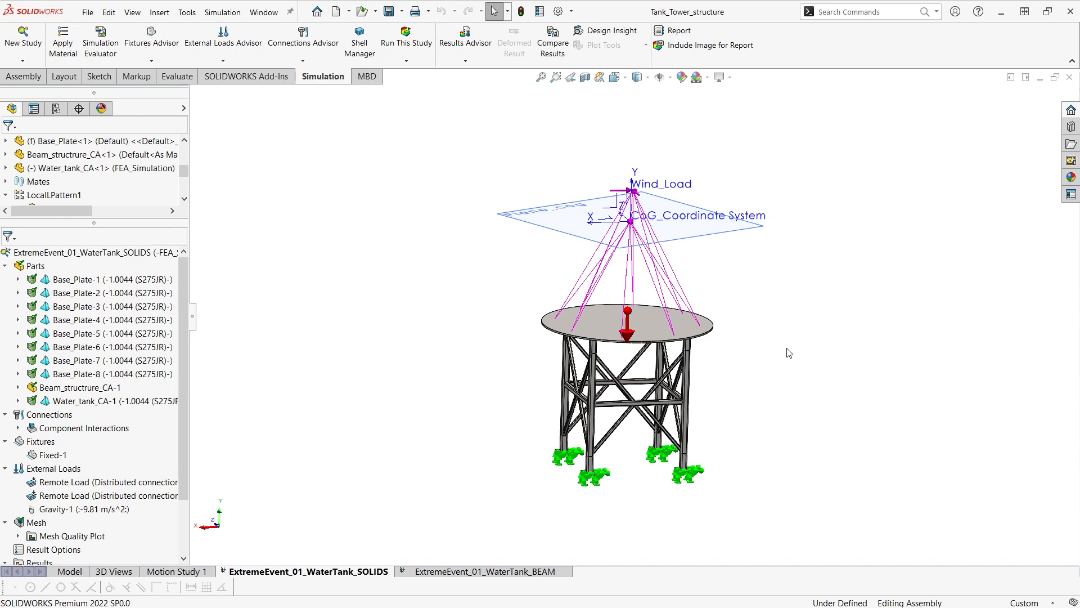
pyautogui.keyDown('ctrl'); pyautogui.moveTo(754, 343); pyautogui.dragTo(763, 358, button='middle'); pyautogui.keyUp('ctrl')
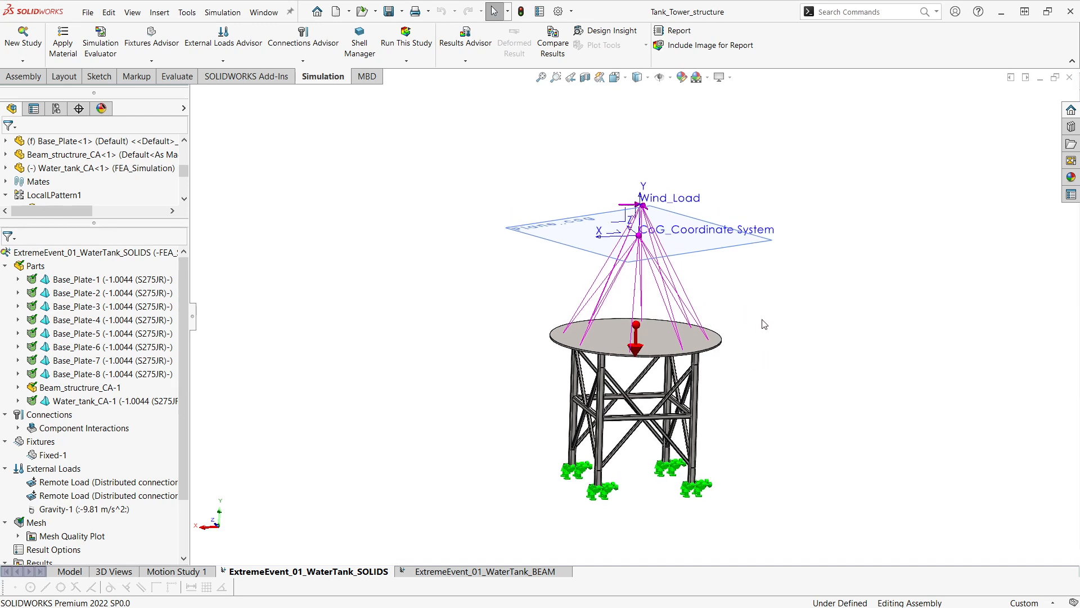
# Zoom onto the tank platform to examine the distributed remote load connections from the CoG coordinate system.
pyautogui.scroll(-1, 758, 385)
pyautogui.keyDown('ctrl'); pyautogui.moveTo(771, 381); pyautogui.dragTo(794, 377, button='middle'); pyautogui.keyUp('ctrl')
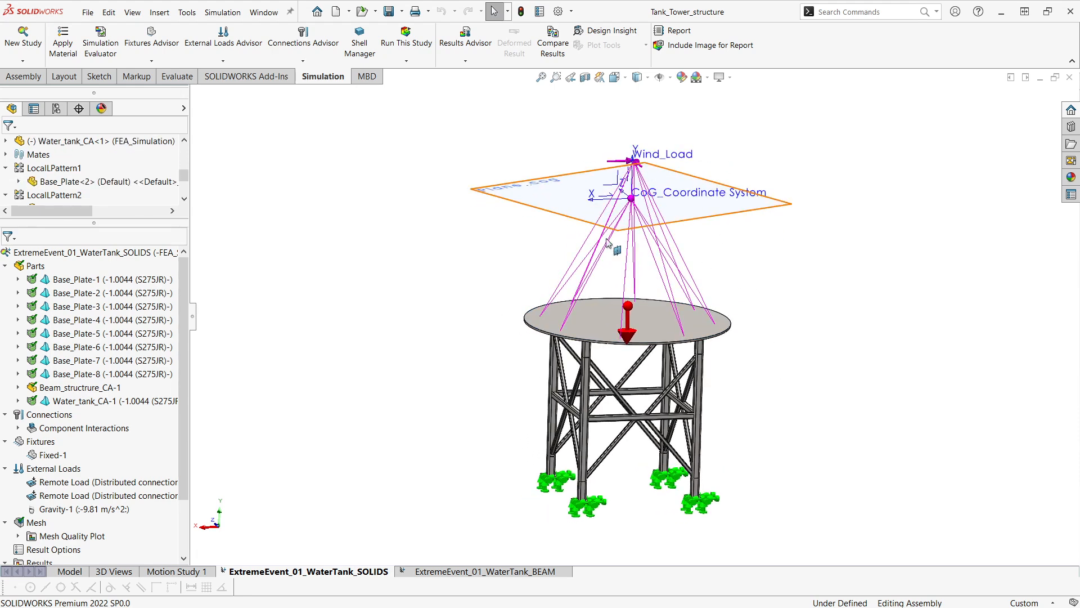
pyautogui.moveTo(782, 293)
pyautogui.keyDown('ctrl'); pyautogui.mouseDown(button='middle')
pyautogui.moveTo(764, 297)
pyautogui.moveTo(792, 309)
pyautogui.mouseUp(button='middle'); pyautogui.keyUp('ctrl')
pyautogui.scroll(1, 753, 303)
pyautogui.scroll(-1, 756, 316)
pyautogui.scroll(-1, 713, 290)
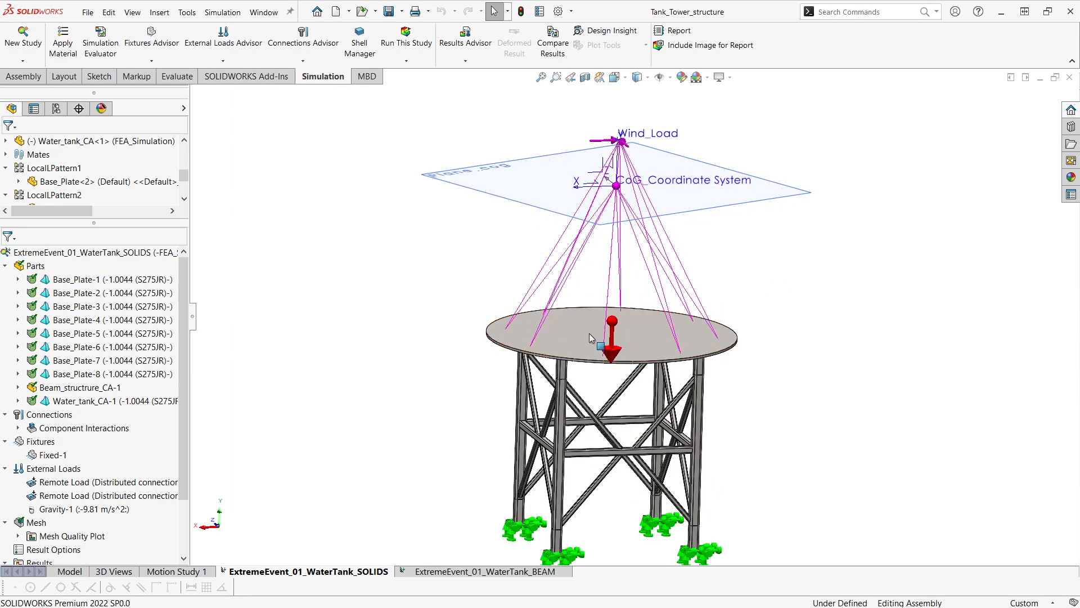
pyautogui.scroll(-4, 742, 343)
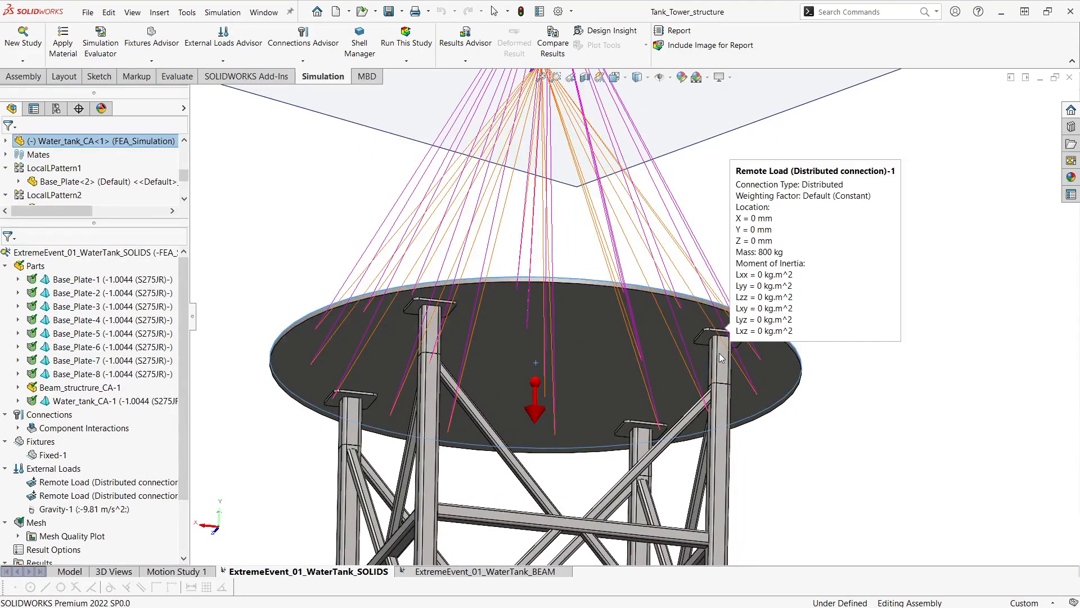
pyautogui.scroll(-3, 707, 351)
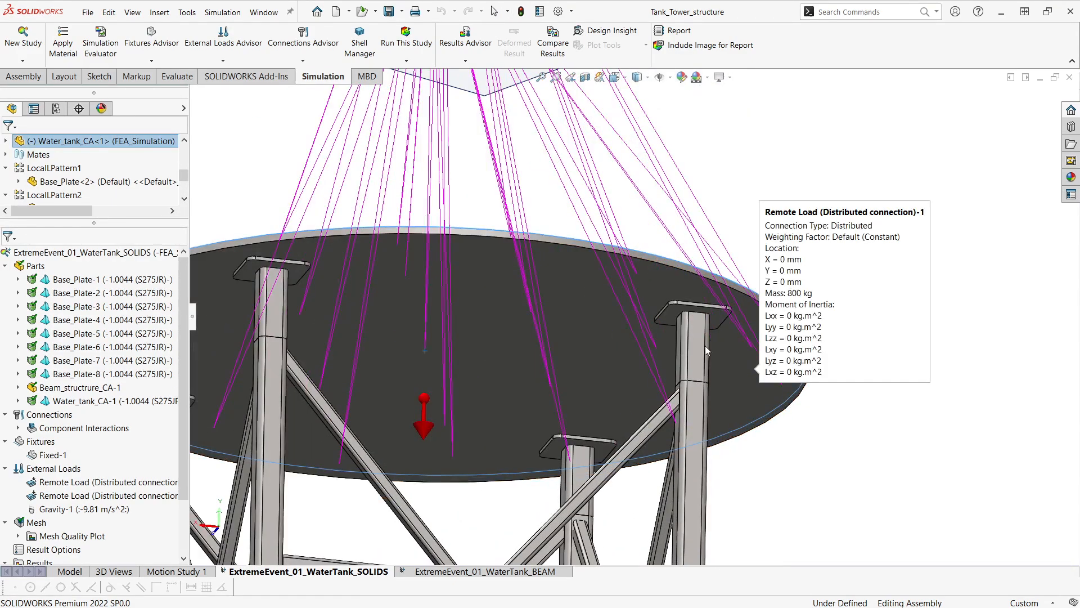
pyautogui.scroll(5, 707, 351)
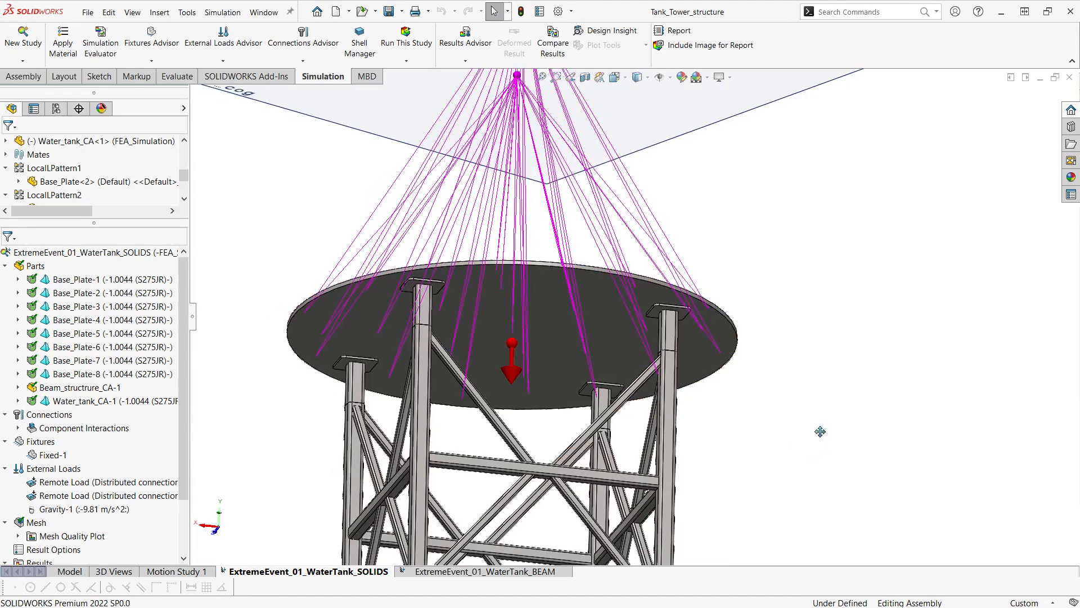
pyautogui.keyDown('ctrl'); pyautogui.moveTo(820, 431); pyautogui.dragTo(810, 358, button='middle'); pyautogui.keyUp('ctrl')
pyautogui.scroll(2, 810, 358)
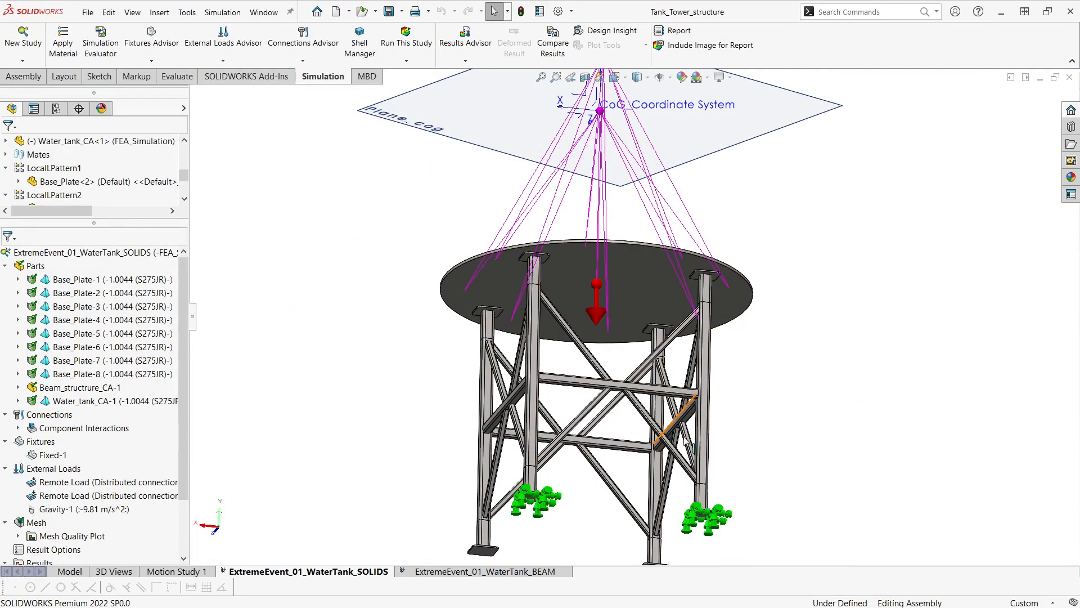
pyautogui.moveTo(778, 429); pyautogui.dragTo(743, 403, button='middle')
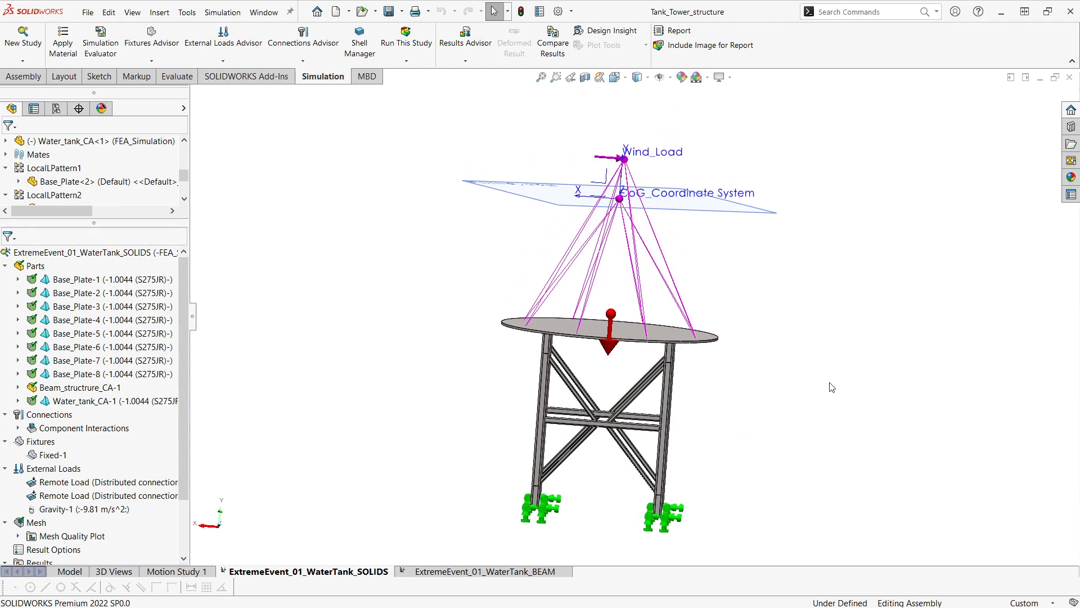
# Orbit the whole tower and zoom in on the legs to examine the fixtures on all base plates.
pyautogui.moveTo(652, 556); pyautogui.dragTo(743, 553, button='middle')
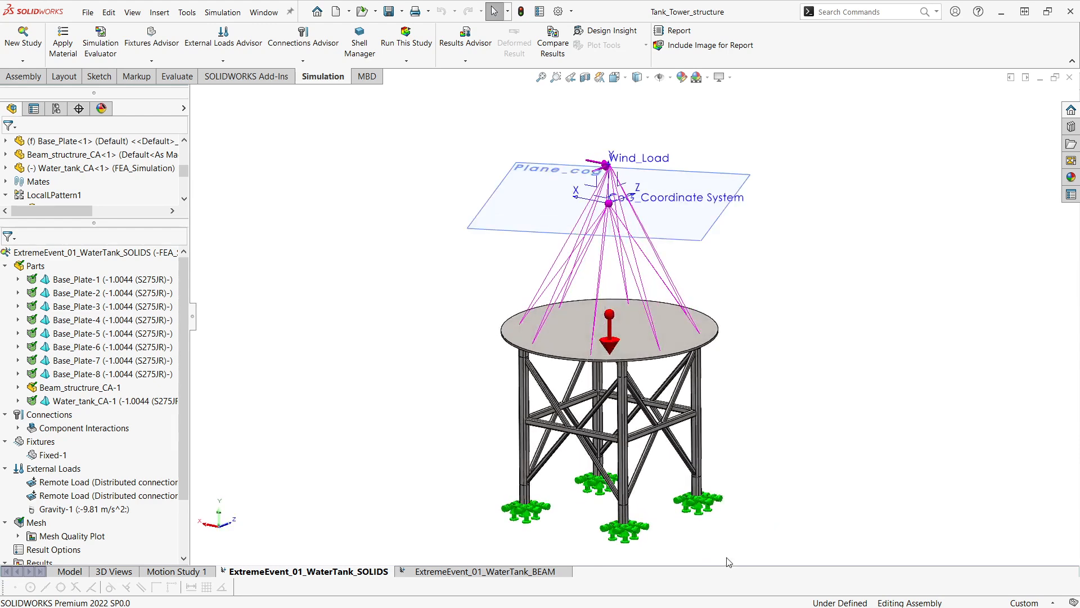
pyautogui.scroll(-2, 673, 548)
pyautogui.scroll(-4, 678, 543)
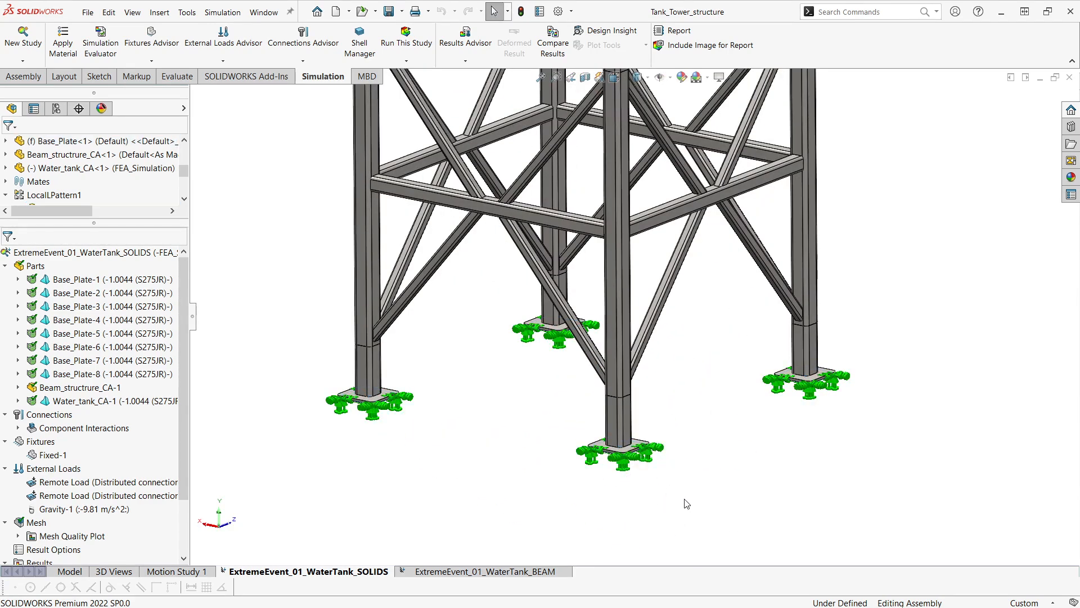
pyautogui.scroll(3, 675, 499)
pyautogui.moveTo(760, 475); pyautogui.dragTo(790, 507, button='middle')
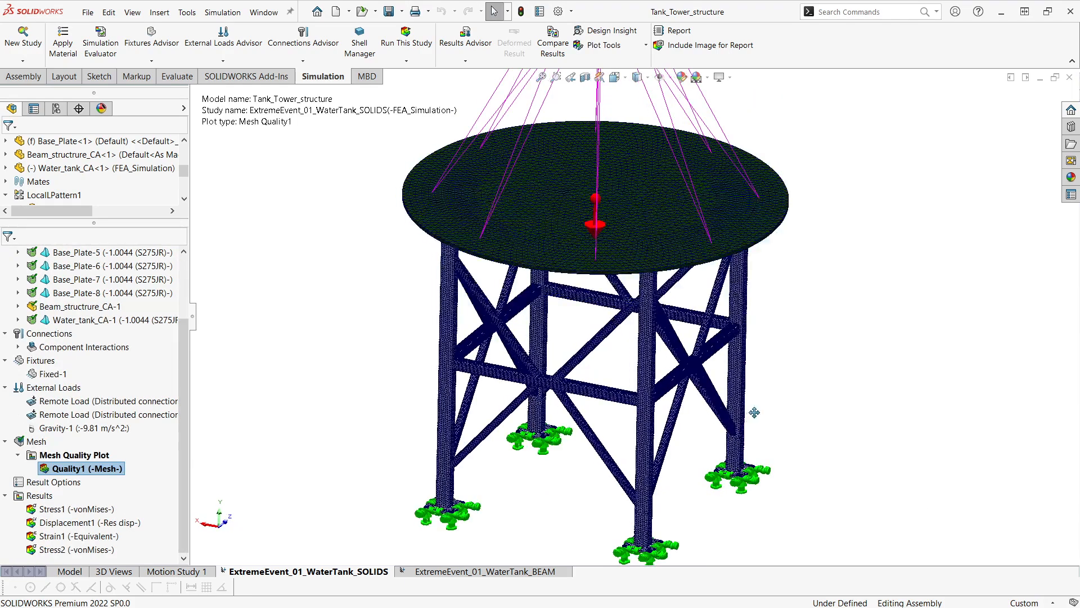
# Show the Quality1 mesh plot and zoom along the meshed beam members and platform to examine the mesh.
pyautogui.moveTo(663, 372); pyautogui.dragTo(687, 372, button='middle')
pyautogui.scroll(-10, 687, 372)
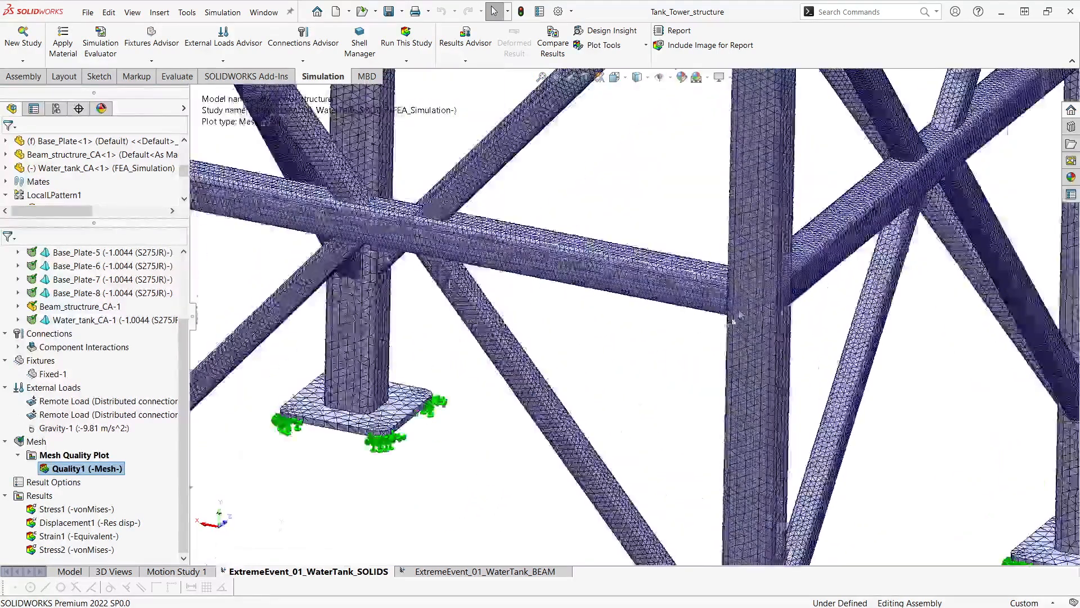
pyautogui.scroll(10, 661, 318)
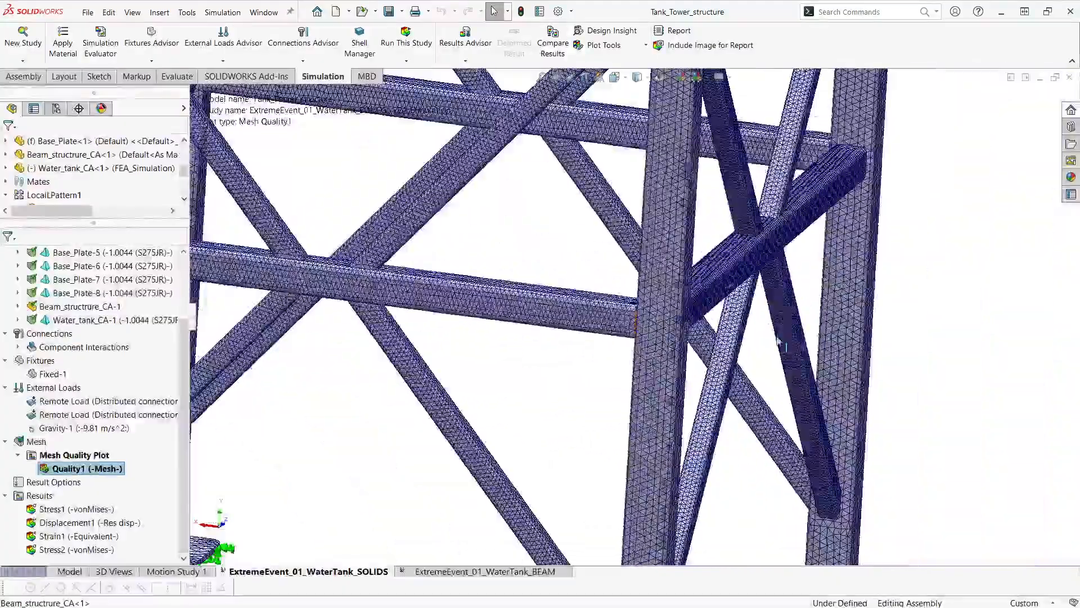
pyautogui.scroll(4, 778, 341)
pyautogui.moveTo(778, 341); pyautogui.dragTo(694, 307, button='middle')
pyautogui.scroll(-5, 694, 307)
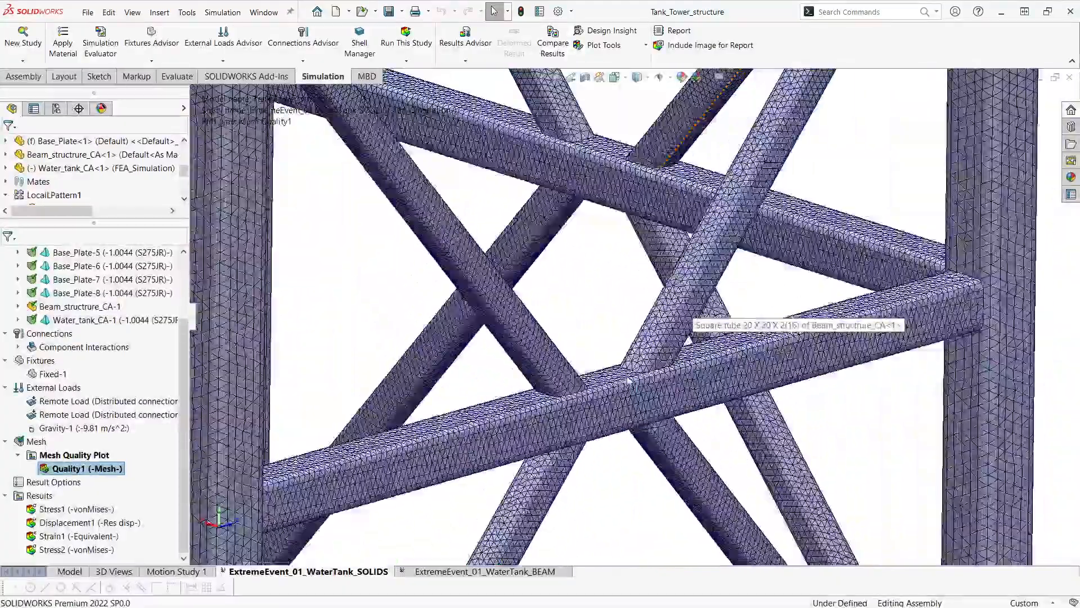
pyautogui.scroll(6, 694, 306)
pyautogui.keyDown('ctrl'); pyautogui.moveTo(703, 140); pyautogui.dragTo(670, 258, button='middle'); pyautogui.keyUp('ctrl')
pyautogui.scroll(-4, 690, 350)
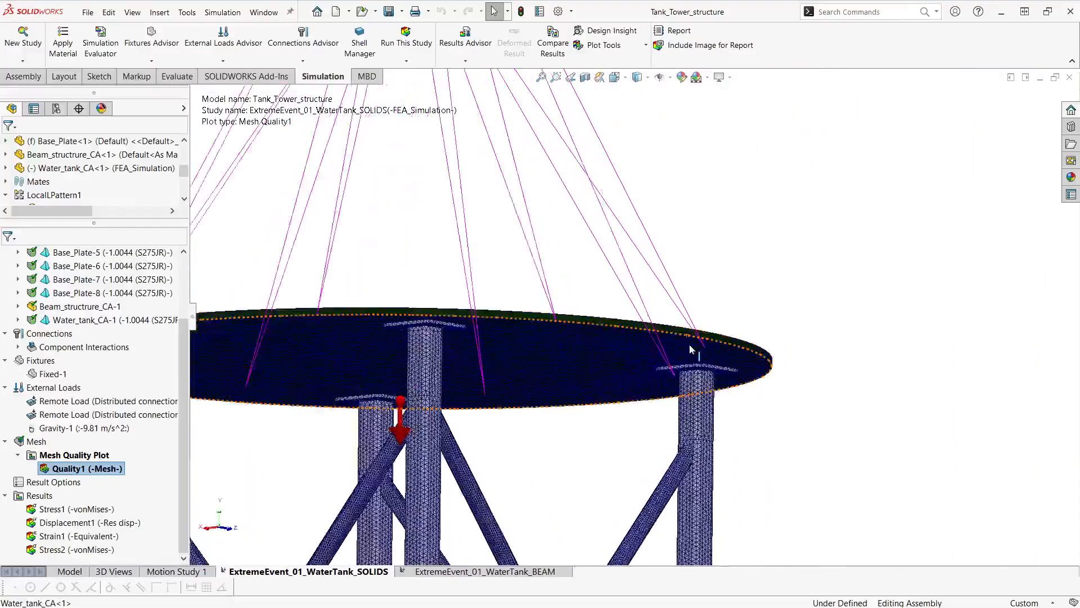
pyautogui.press('f')
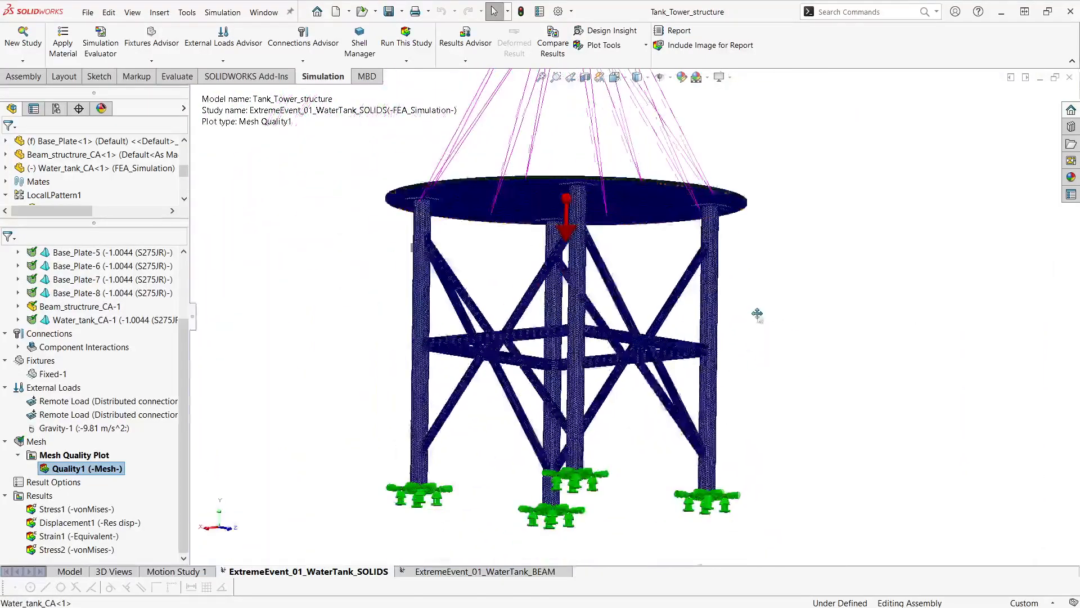
# Open the mesh details of the SOLIDS study and review the mesh statistics.
pyautogui.moveTo(750, 345); pyautogui.dragTo(855, 429, button='middle')
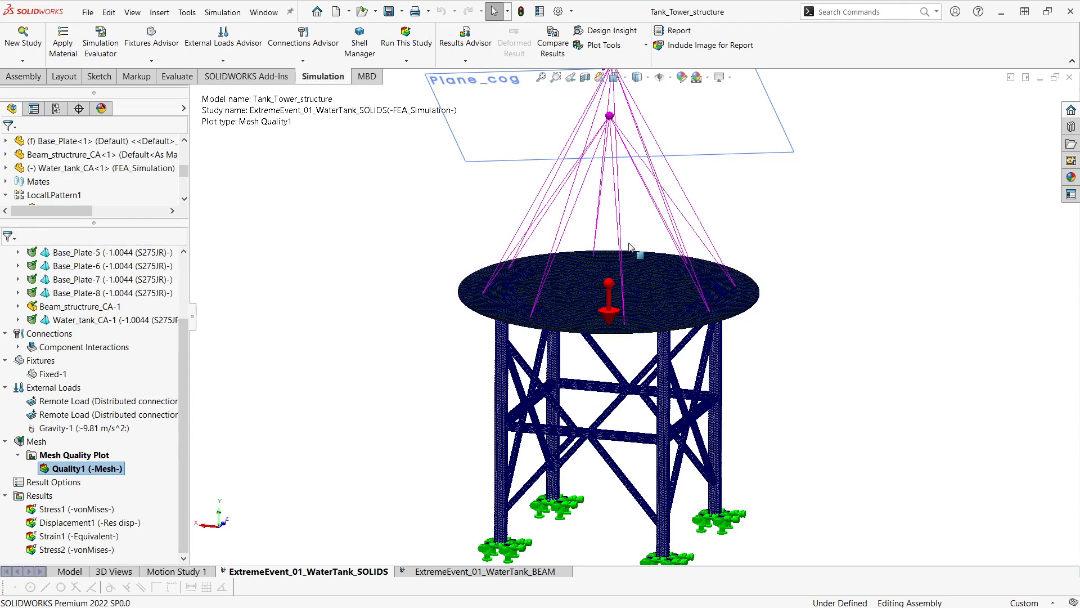
pyautogui.rightClick(36, 441)
pyautogui.click(63, 310)
pyautogui.moveTo(144, 17); pyautogui.dragTo(299, 179)
pyautogui.moveTo(356, 341); pyautogui.dragTo(410, 388)
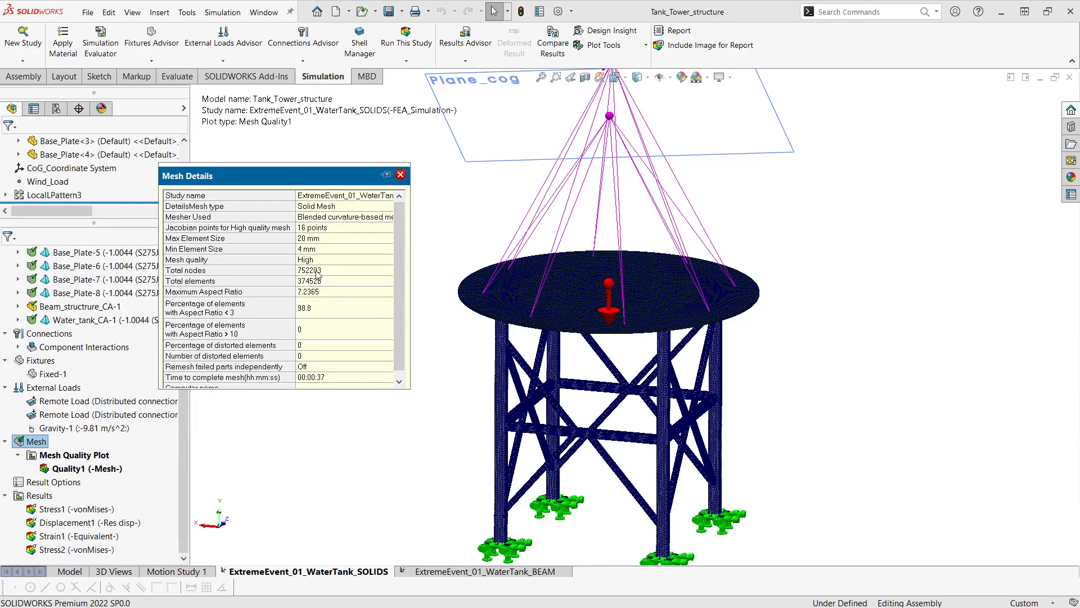
pyautogui.click(333, 294)
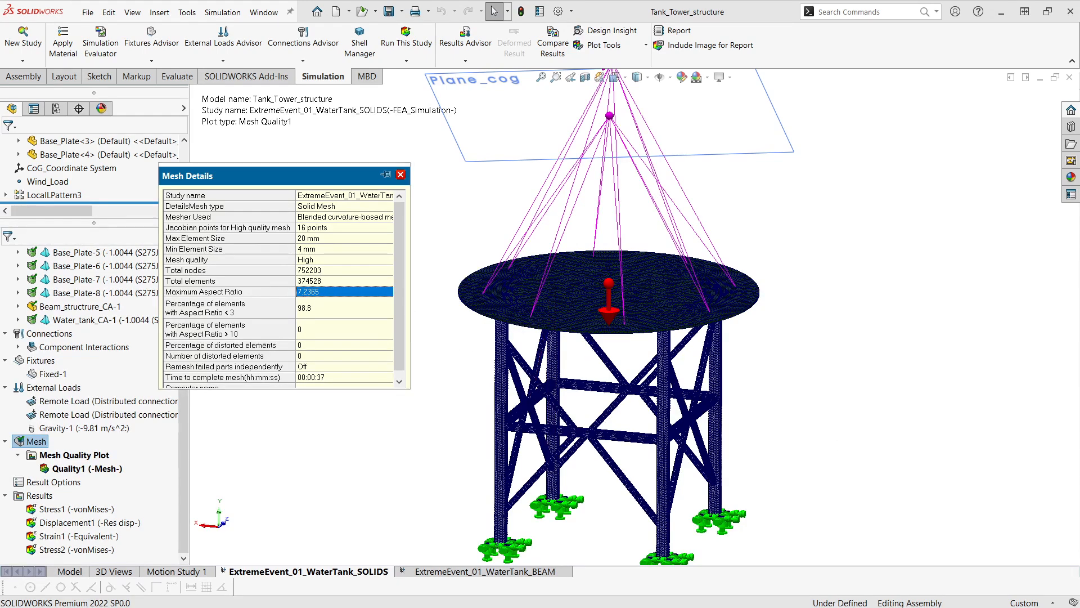
pyautogui.press('Escape')
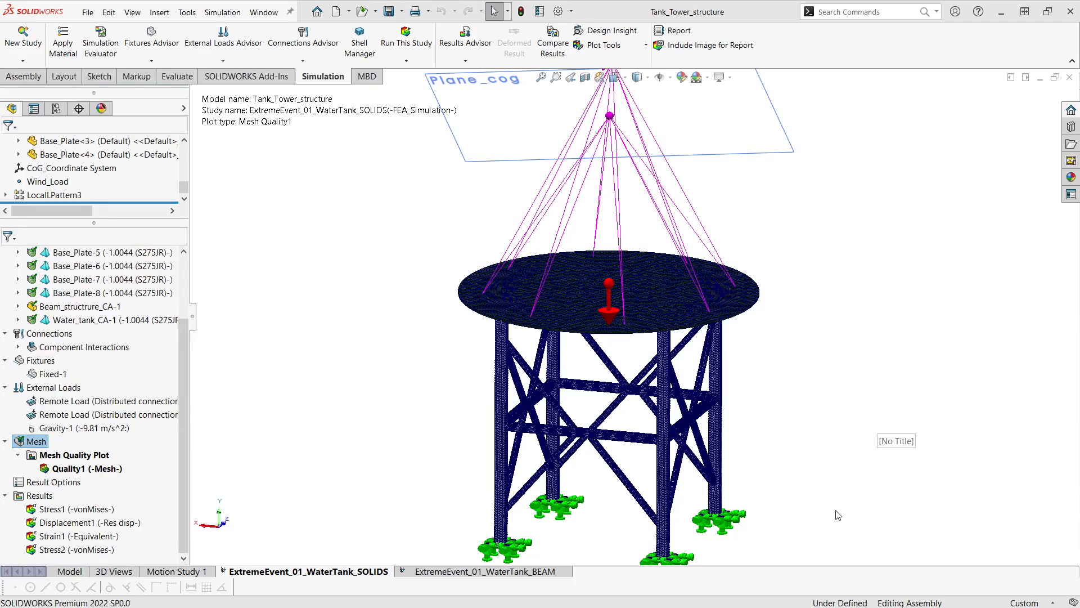
# Display the Stress1 von Mises result plot of the SOLIDS study.
pyautogui.scroll(1, 441, 408)
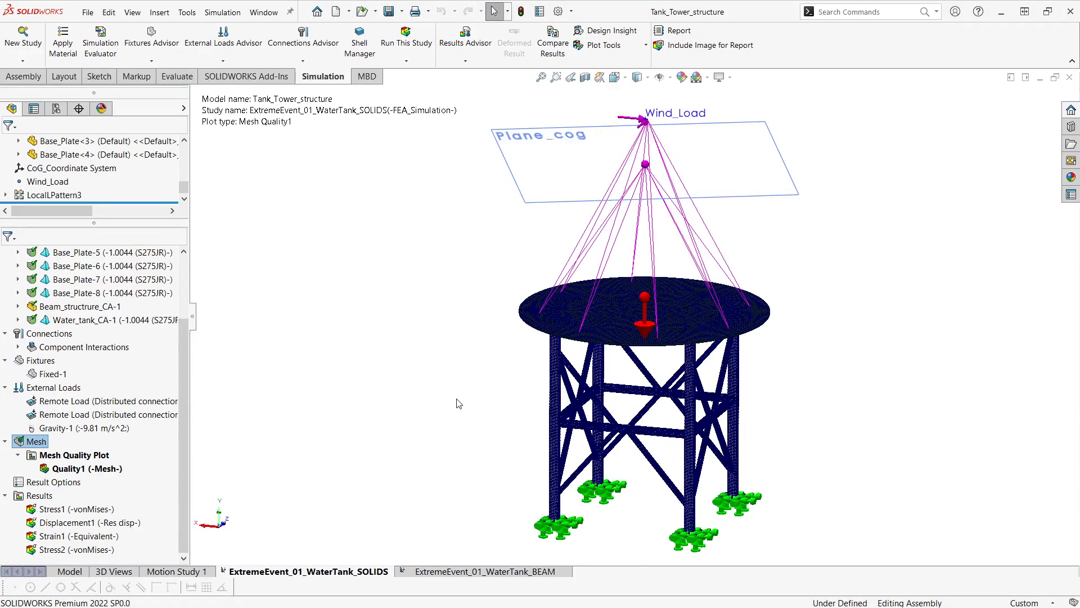
pyautogui.scroll(1, 459, 404)
pyautogui.rightClick(101, 511)
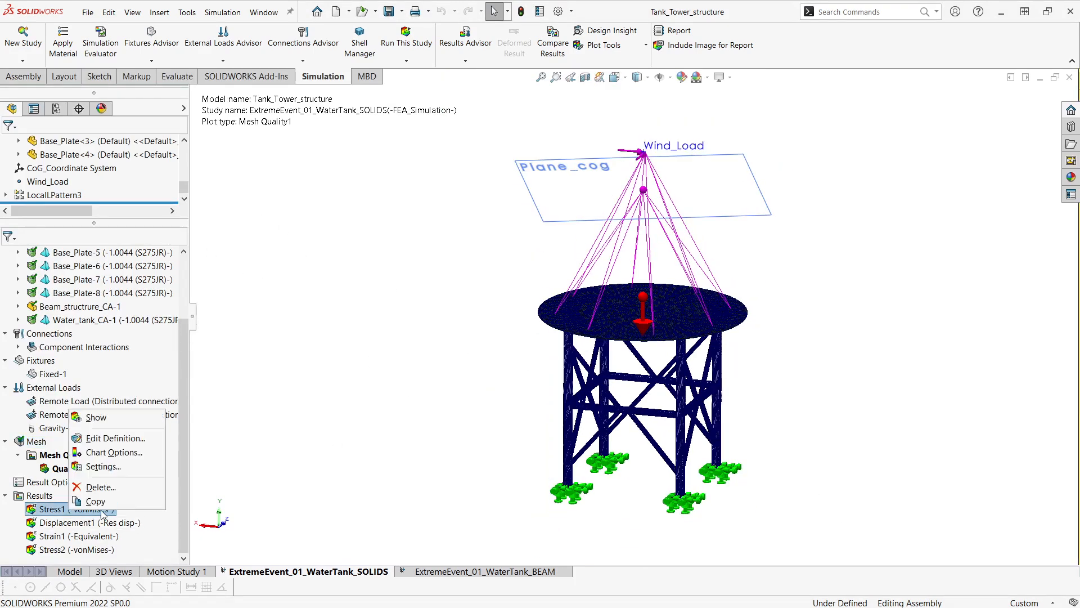
pyautogui.click(129, 420)
# Orbit and zoom around the deformed von Mises stress plot to examine the maximum stress location on the platform.
pyautogui.moveTo(722, 406); pyautogui.dragTo(762, 471, button='middle')
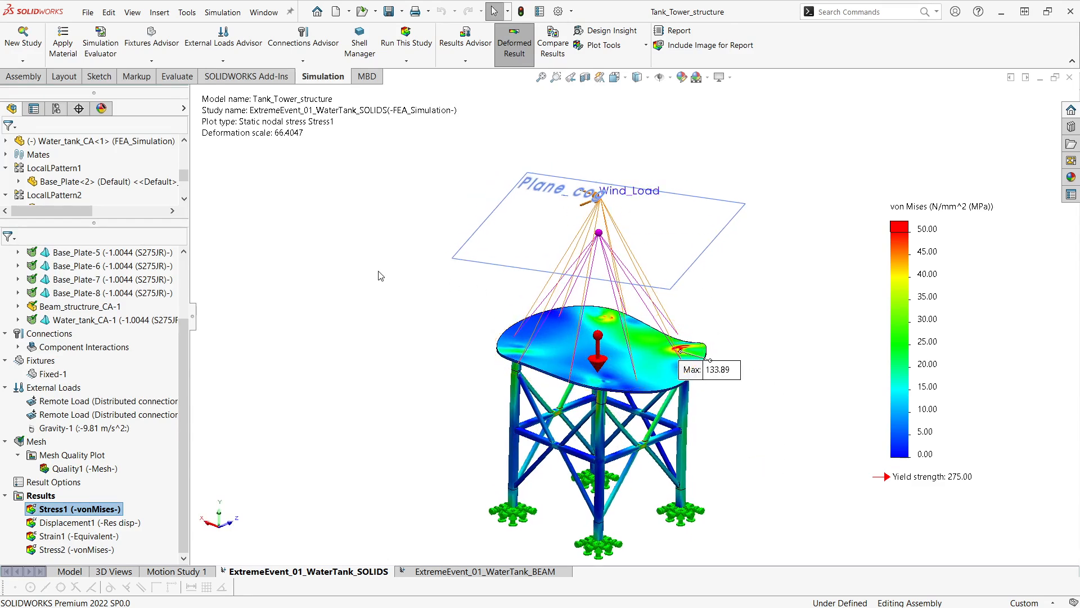
pyautogui.moveTo(434, 244); pyautogui.dragTo(509, 371, button='middle')
pyautogui.scroll(-2, 687, 400)
pyautogui.moveTo(750, 429); pyautogui.dragTo(748, 402, button='middle')
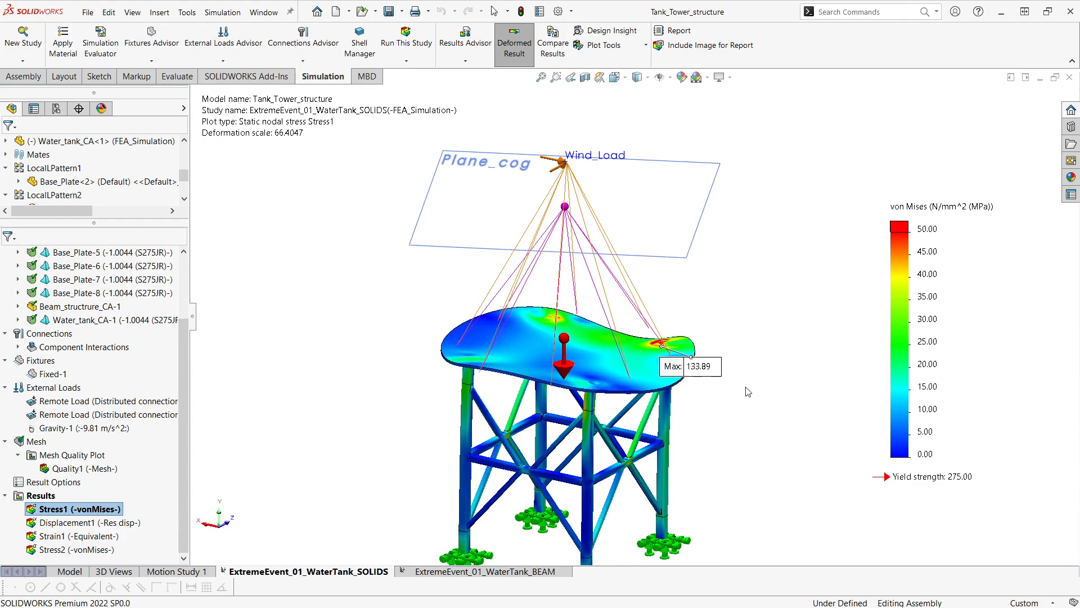
pyautogui.scroll(1, 747, 430)
pyautogui.moveTo(748, 447); pyautogui.dragTo(754, 474, button='middle')
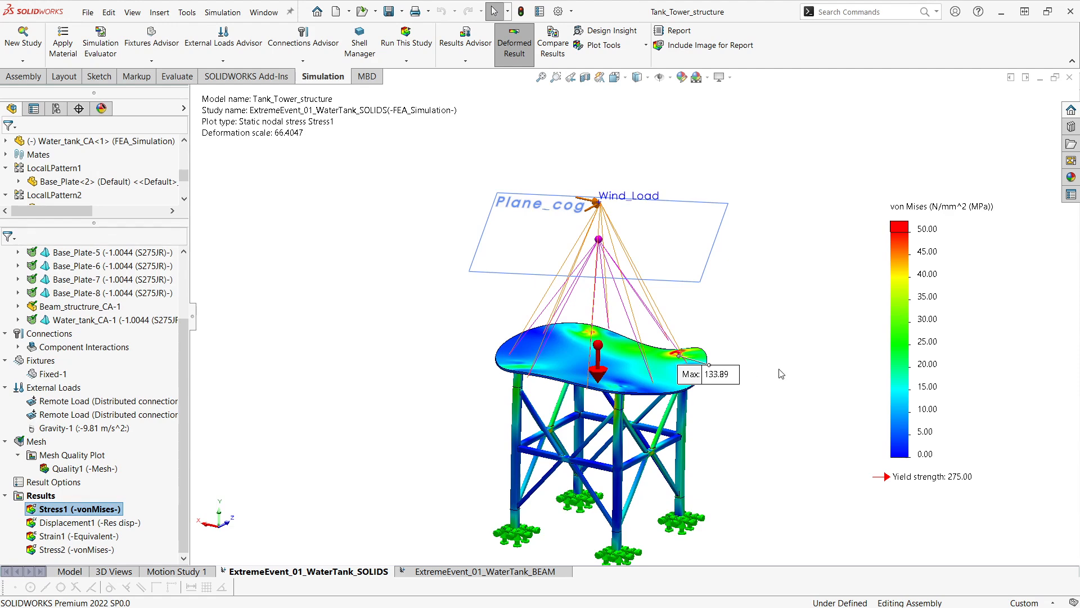
pyautogui.moveTo(708, 394); pyautogui.dragTo(698, 489, button='middle')
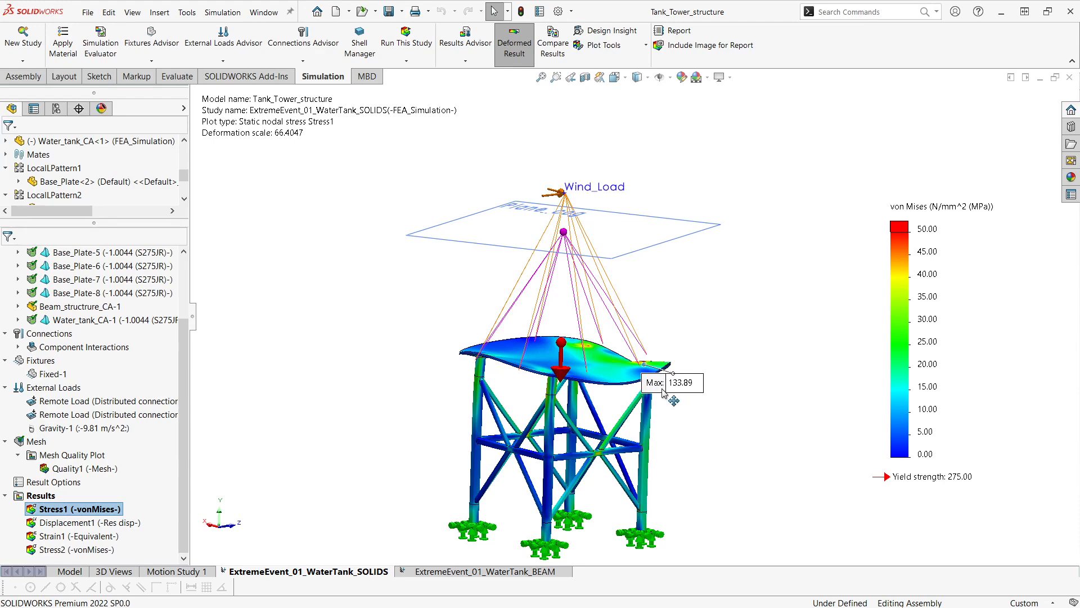
pyautogui.moveTo(683, 388); pyautogui.dragTo(730, 328)
pyautogui.scroll(1, 734, 429)
pyautogui.moveTo(732, 441)
pyautogui.mouseDown(button='middle')
pyautogui.moveTo(729, 460)
pyautogui.moveTo(722, 428)
pyautogui.mouseUp(button='middle')
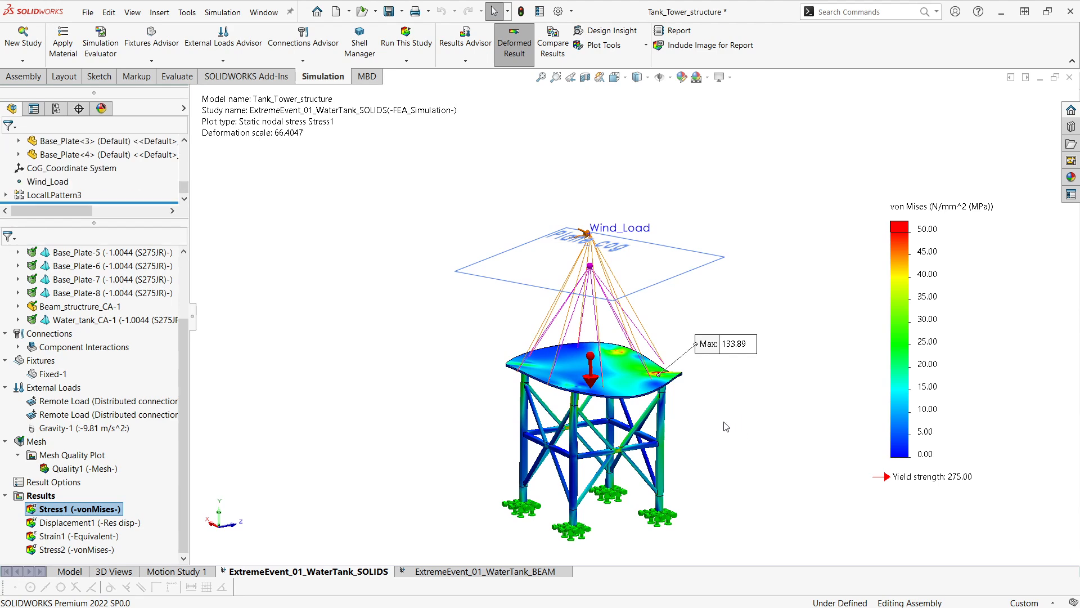
# Switch to the ExtremeEvent_01_WaterTank_BEAM study and orbit to review its joints, loads and fixtures.
pyautogui.scroll(-2, 738, 417)
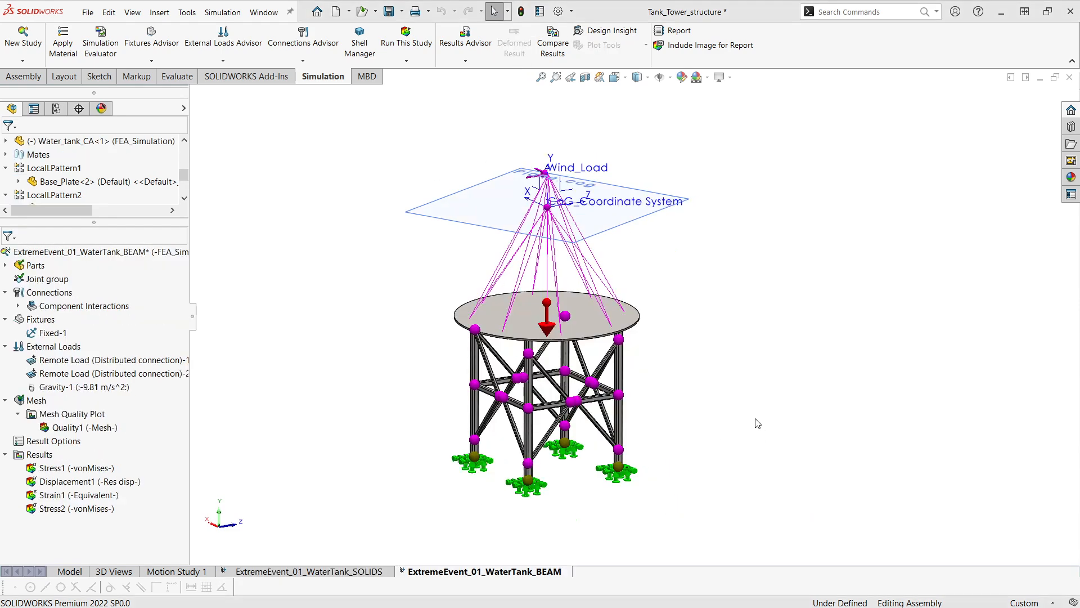
pyautogui.keyDown('ctrl'); pyautogui.moveTo(741, 390); pyautogui.dragTo(743, 396, button='middle'); pyautogui.keyUp('ctrl')
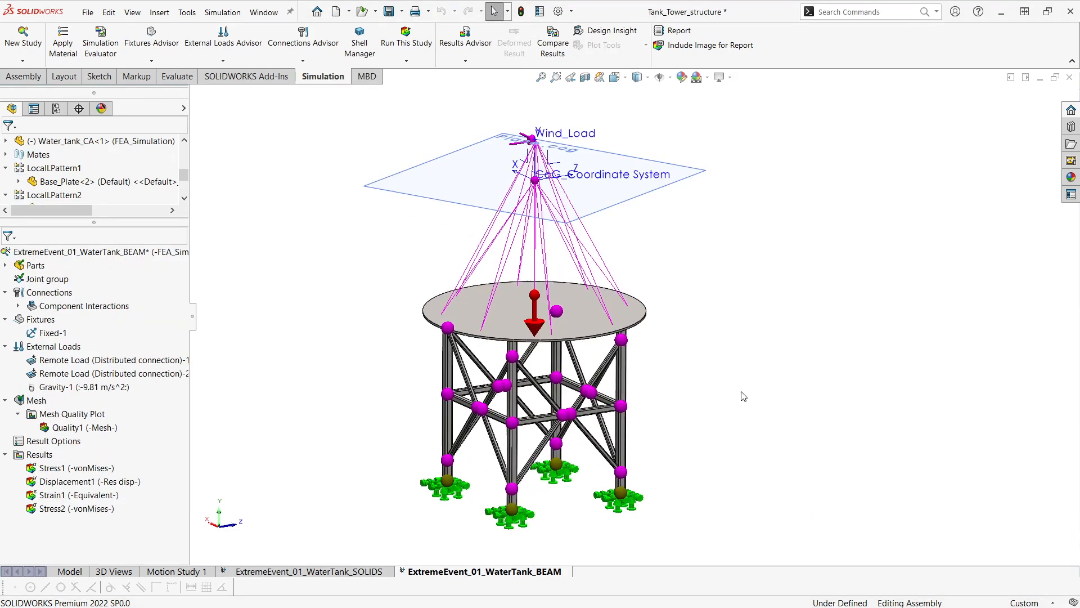
pyautogui.scroll(1, 744, 396)
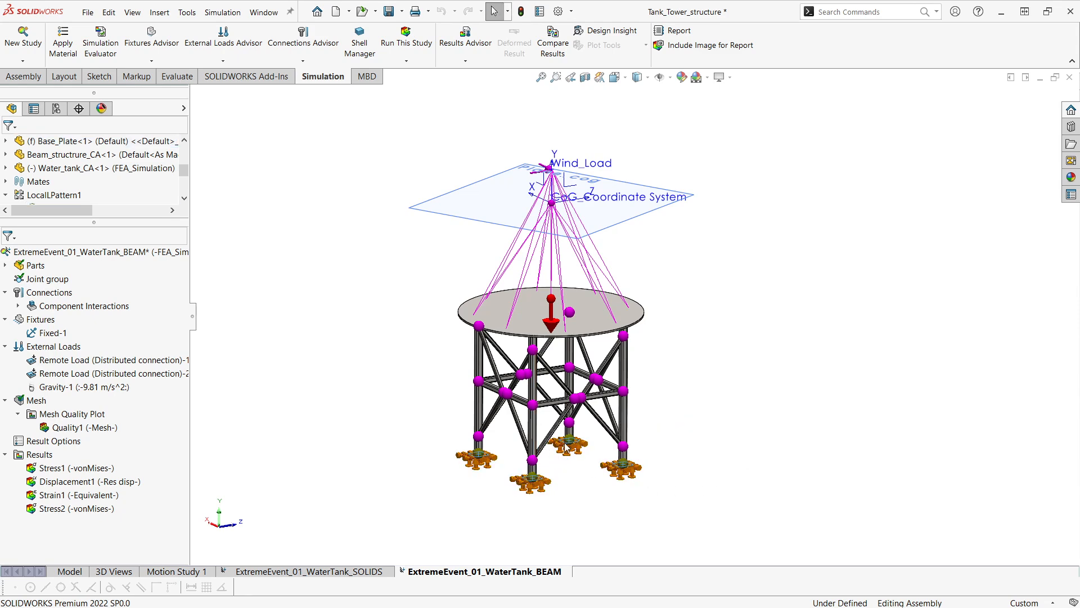
pyautogui.scroll(-3, 573, 476)
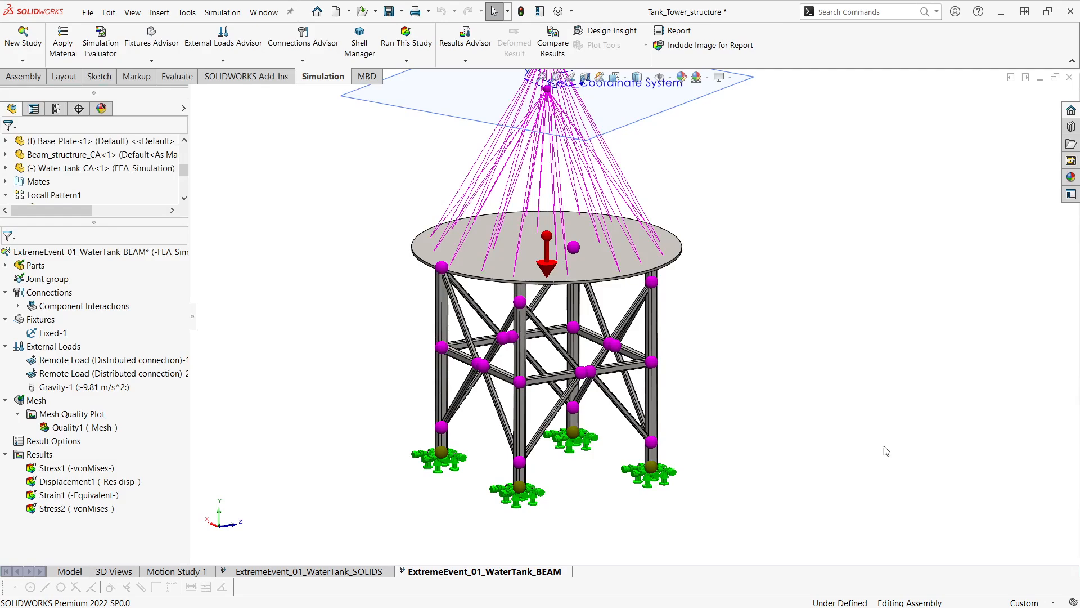
pyautogui.keyDown('ctrl'); pyautogui.moveTo(883, 448); pyautogui.dragTo(894, 462, button='middle'); pyautogui.keyUp('ctrl')
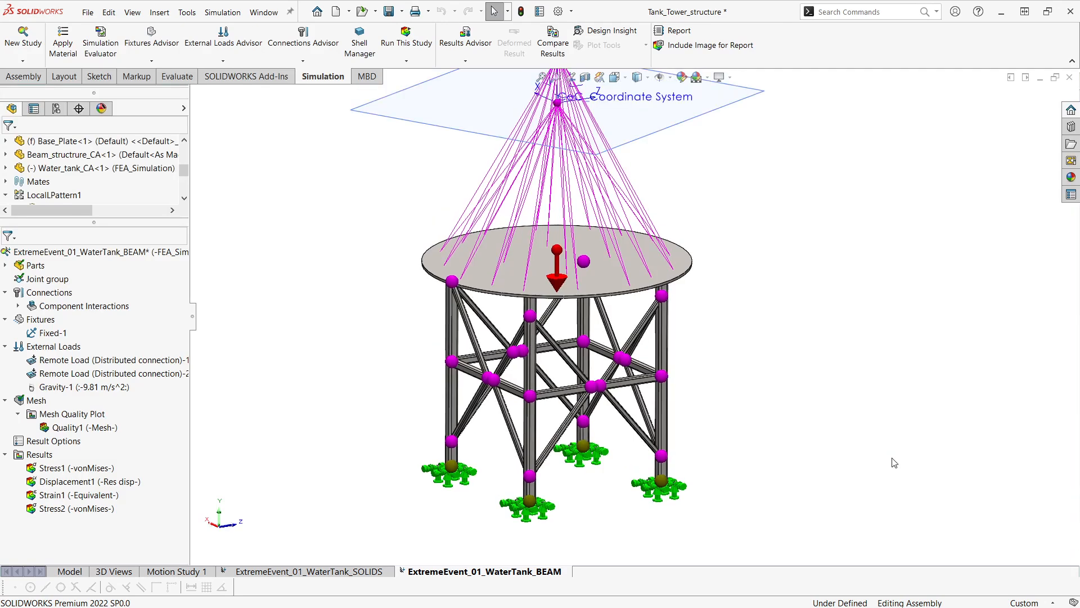
pyautogui.keyDown('ctrl'); pyautogui.moveTo(784, 515); pyautogui.dragTo(794, 520, button='middle'); pyautogui.keyUp('ctrl')
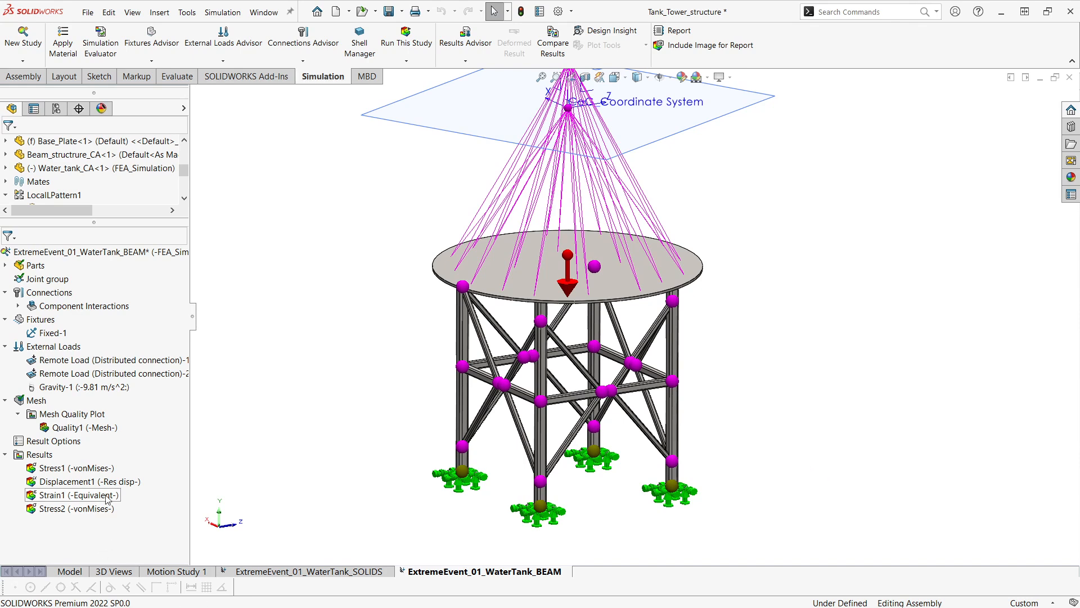
# Display the Stress1 von Mises plot of the BEAM study and orbit to examine the maximum stress.
pyautogui.rightClick(104, 469)
pyautogui.click(126, 482)
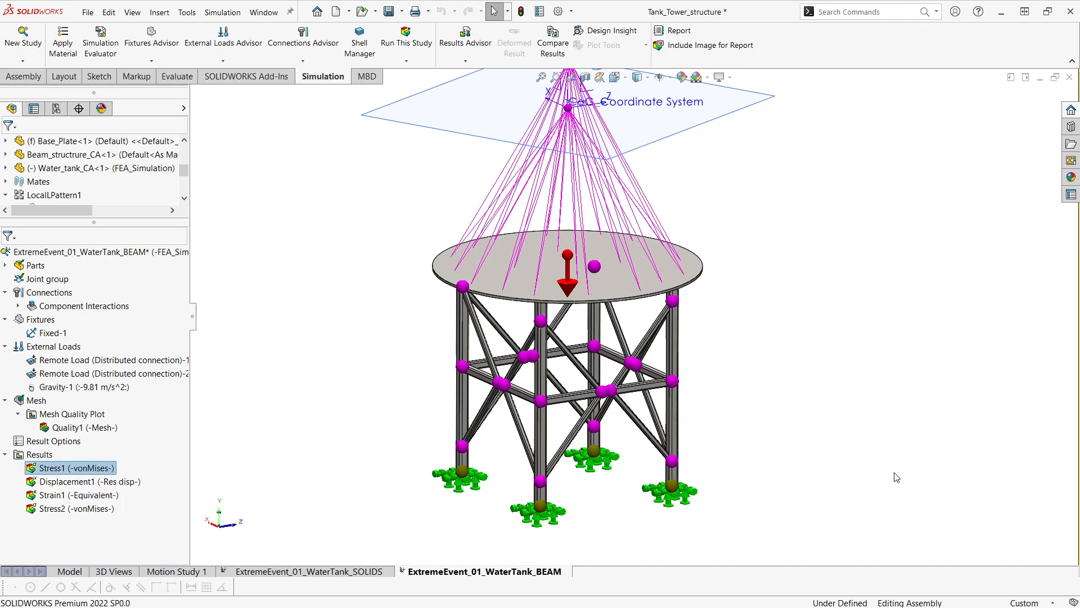
pyautogui.moveTo(848, 444)
pyautogui.keyDown('ctrl'); pyautogui.mouseDown(button='middle')
pyautogui.moveTo(838, 391)
pyautogui.moveTo(846, 444)
pyautogui.mouseUp(button='middle'); pyautogui.keyUp('ctrl')
pyautogui.moveTo(756, 402)
pyautogui.keyDown('ctrl'); pyautogui.mouseDown(button='middle')
pyautogui.moveTo(768, 413)
pyautogui.moveTo(772, 402)
pyautogui.mouseUp(button='middle'); pyautogui.keyUp('ctrl')
pyautogui.scroll(-1, 771, 401)
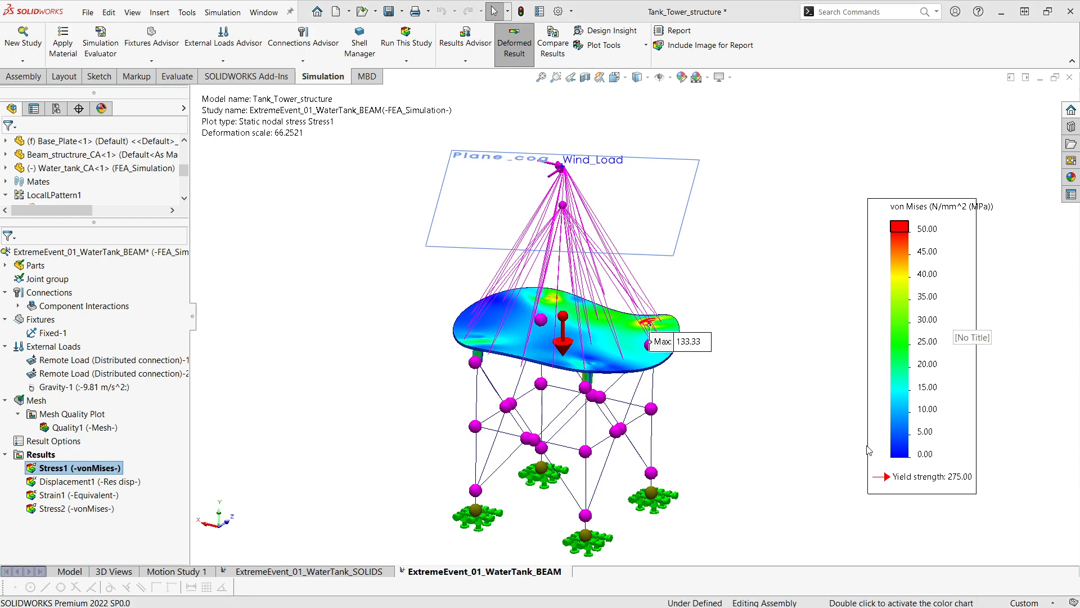
pyautogui.scroll(1, 776, 463)
pyautogui.keyDown('ctrl'); pyautogui.moveTo(766, 463); pyautogui.dragTo(745, 483, button='middle'); pyautogui.keyUp('ctrl')
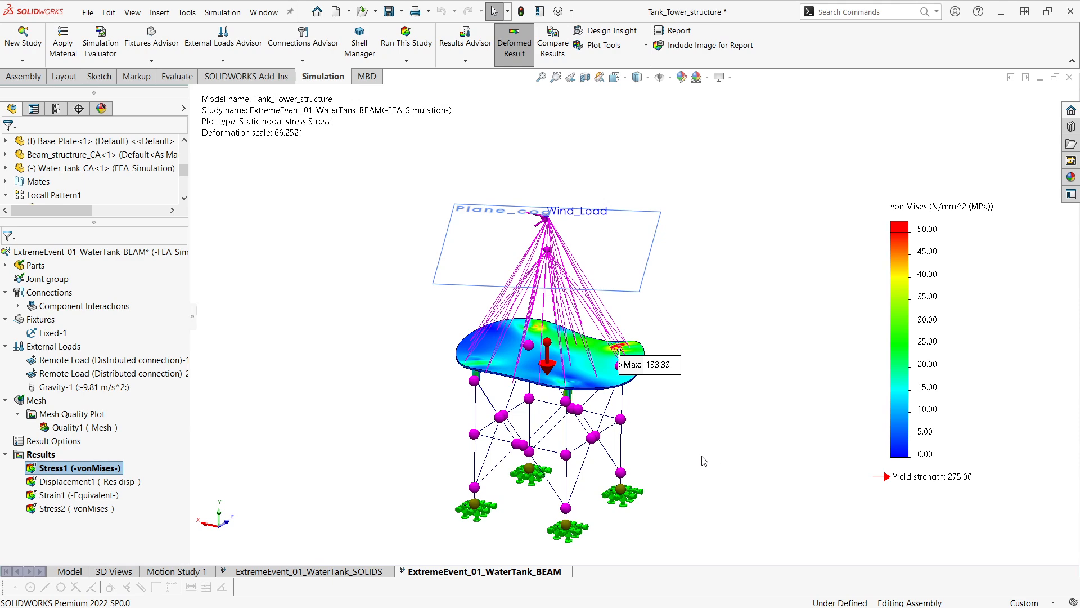
# Compare Stress1 and Displacement1 of the SOLIDS and BEAM studies side by side, then exit the comparison.
pyautogui.rightClick(51, 466)
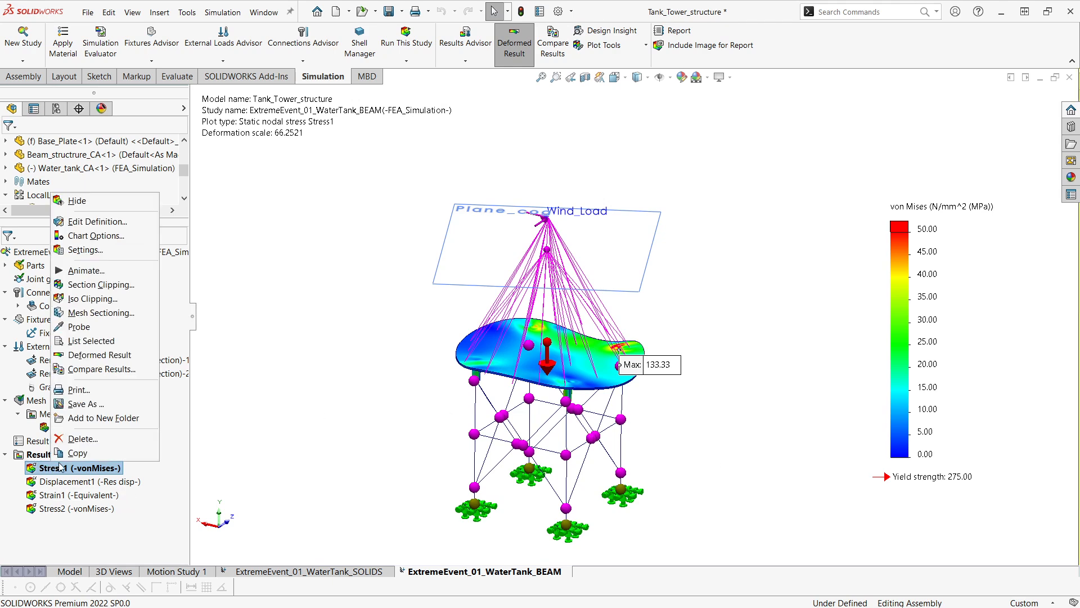
pyautogui.click(78, 369)
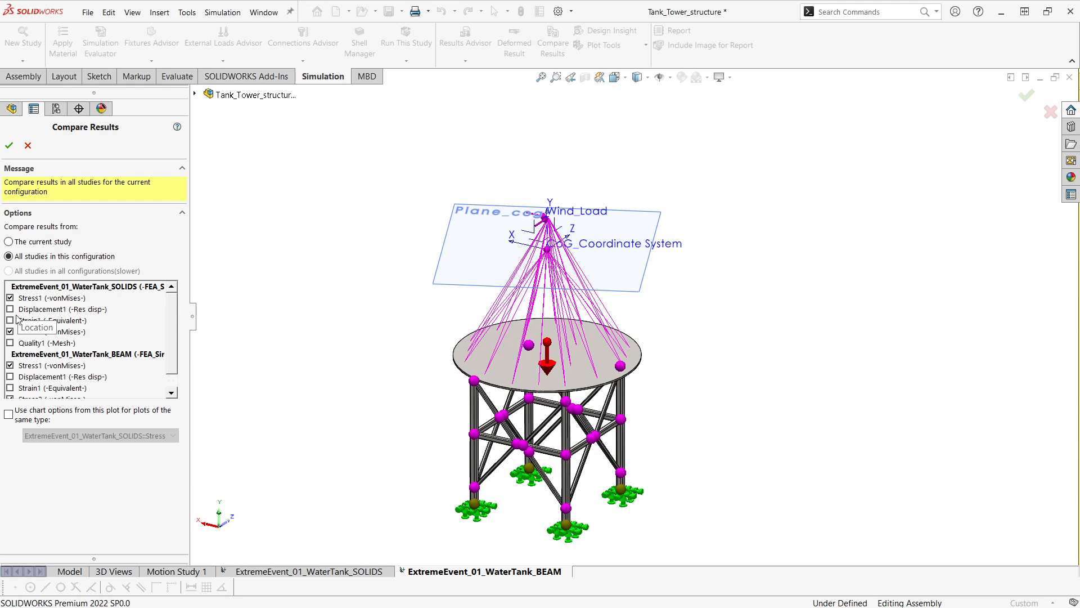
pyautogui.click(10, 332)
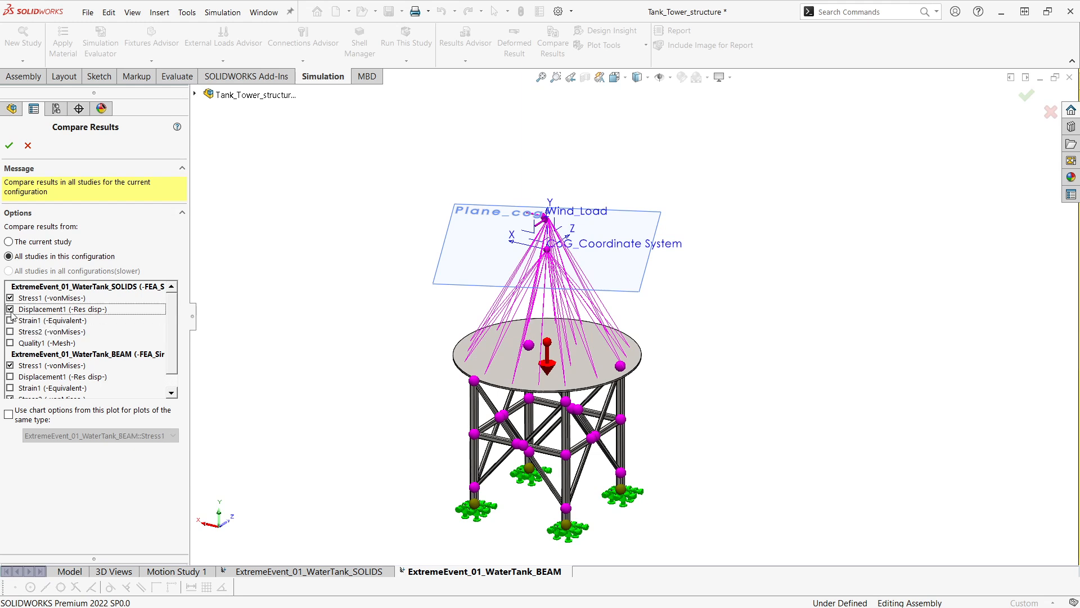
pyautogui.scroll(-1, 8, 385)
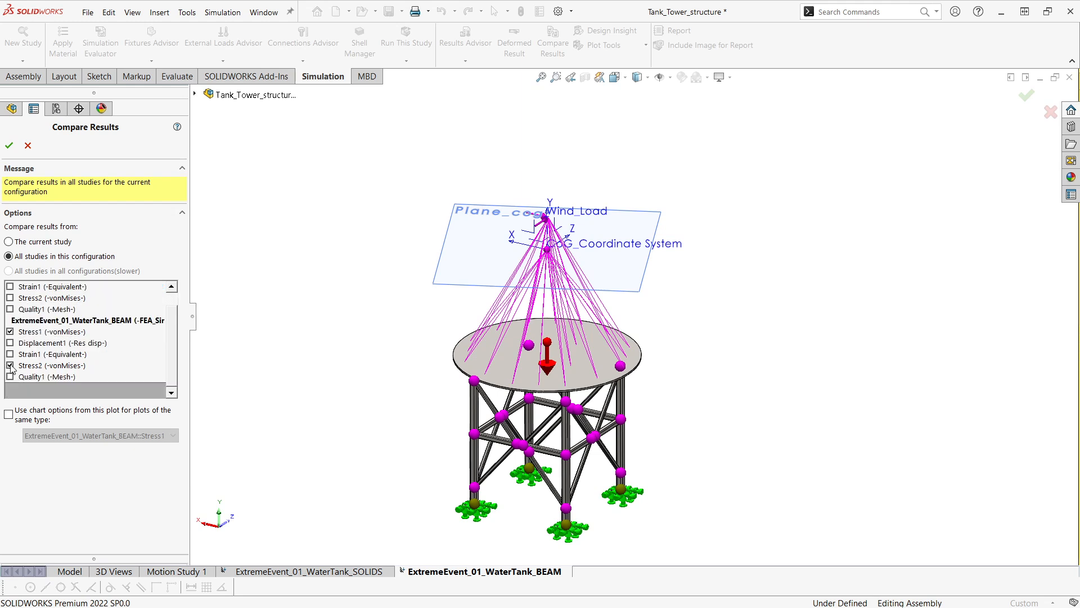
pyautogui.click(10, 343)
pyautogui.scroll(1, 61, 351)
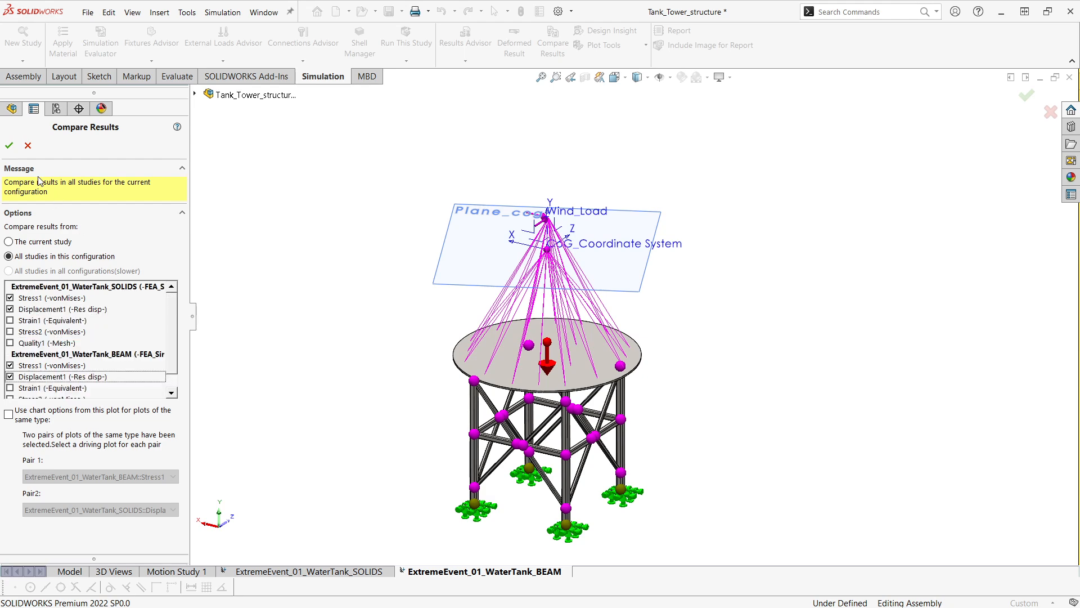
pyautogui.click(9, 145)
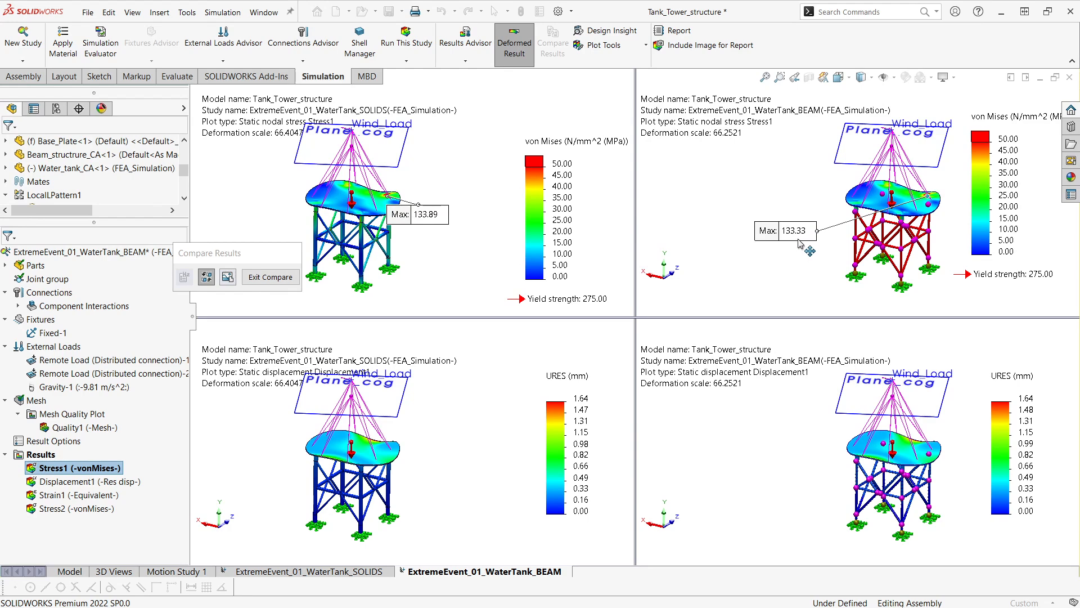
pyautogui.moveTo(796, 235); pyautogui.dragTo(798, 237)
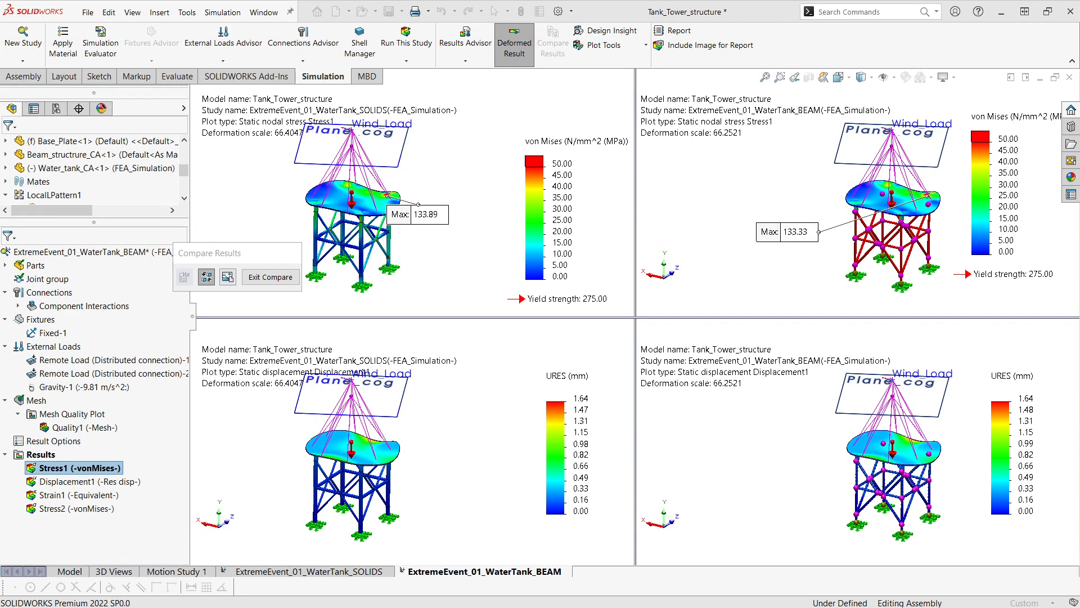
pyautogui.click(269, 277)
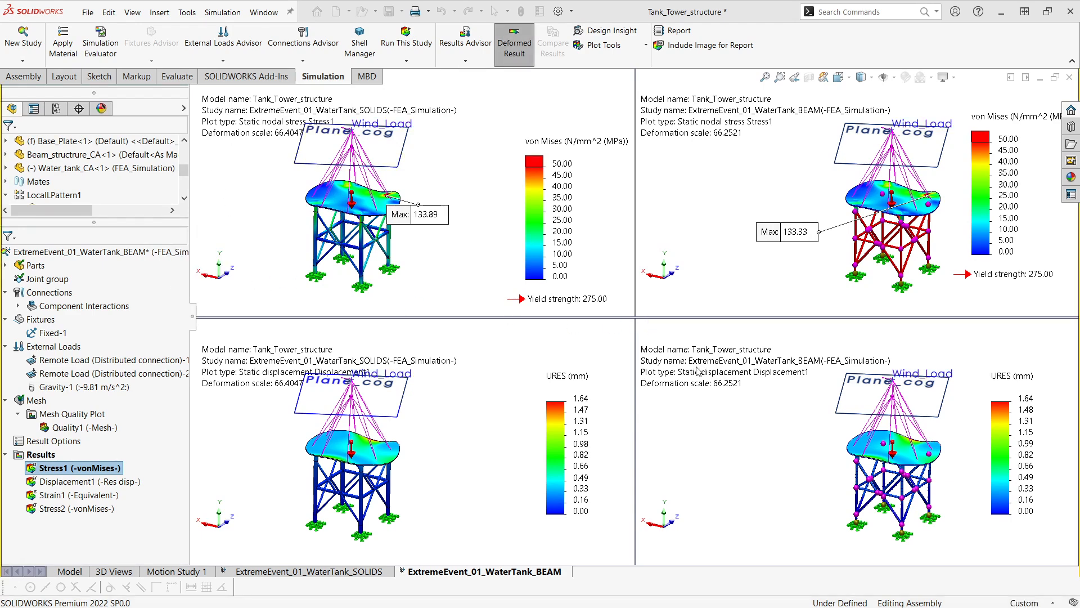